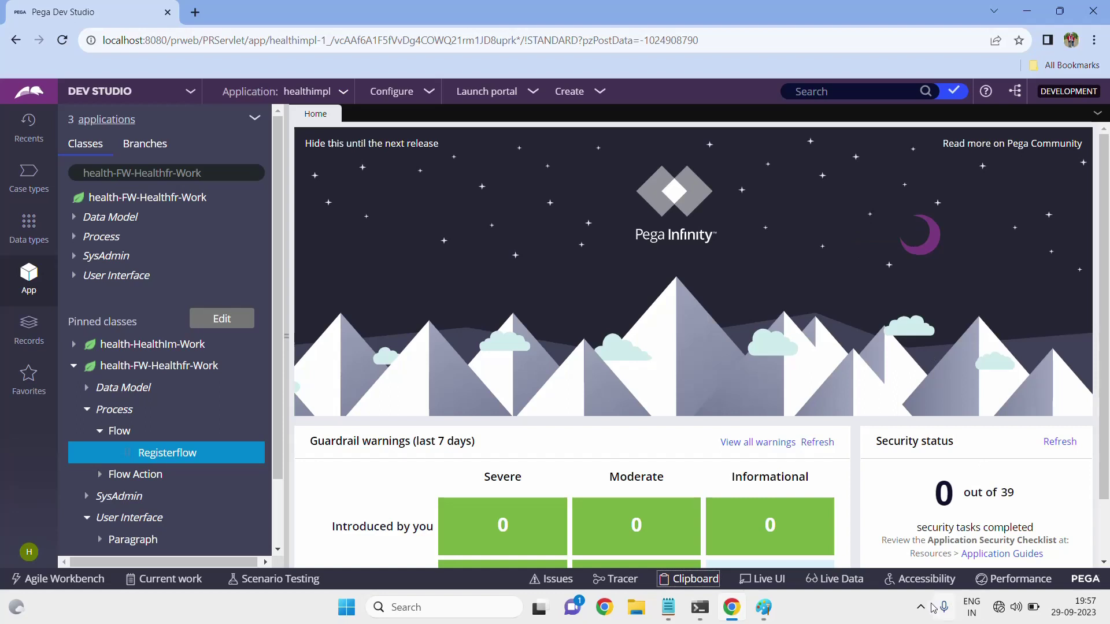
Step: Switch to the Notepad note and start a new line below the question about changing the workobject ID
left_click(921, 607)
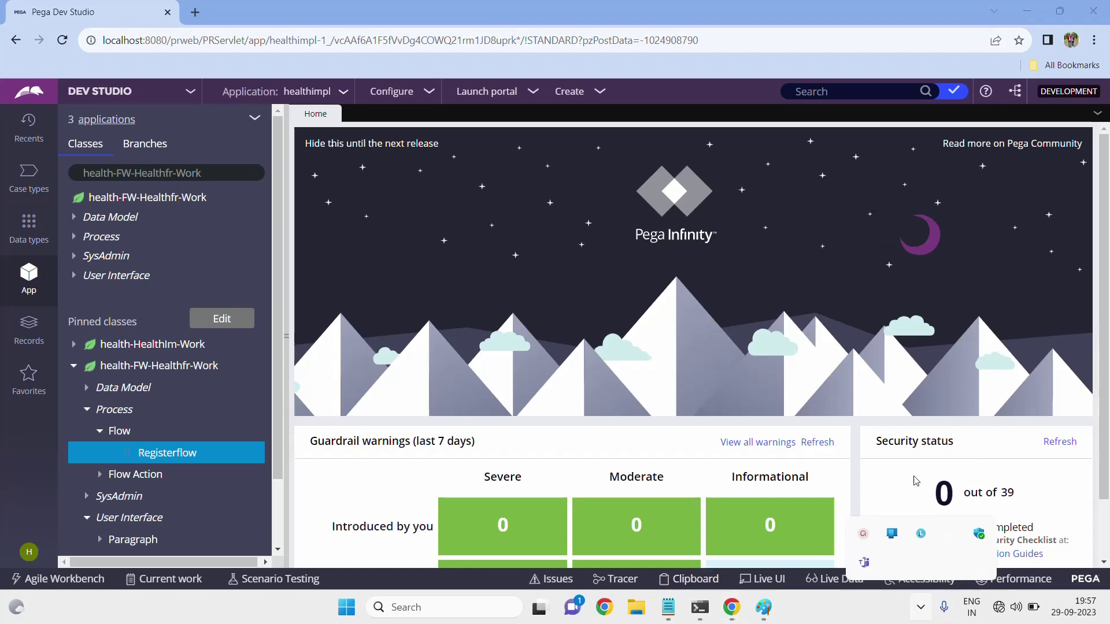
mouse_move(738, 618)
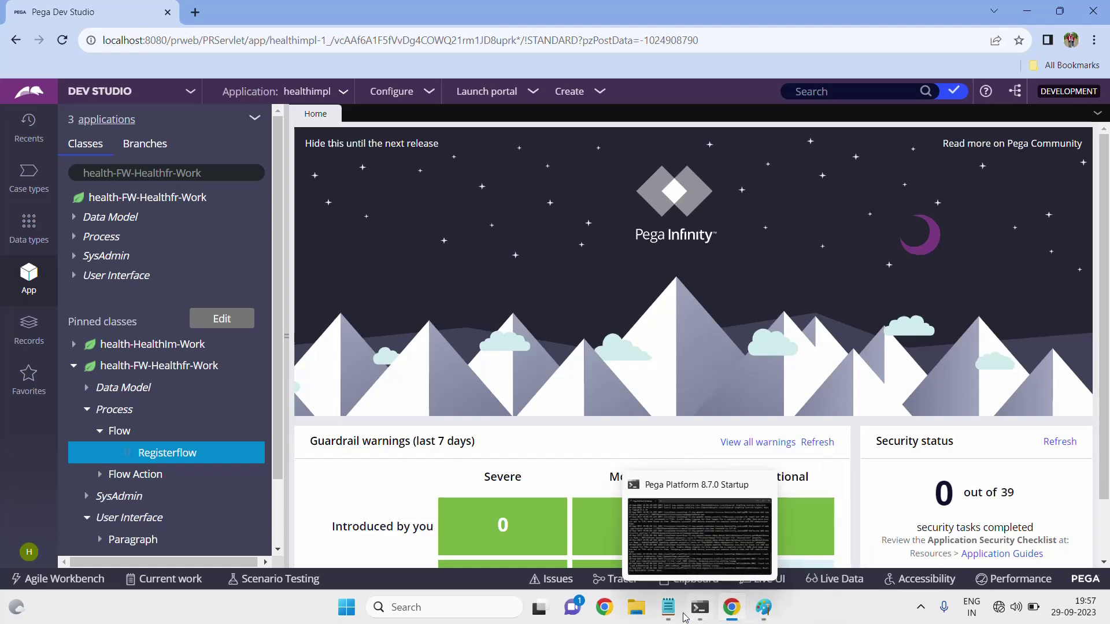
mouse_move(668, 610)
left_click(675, 570)
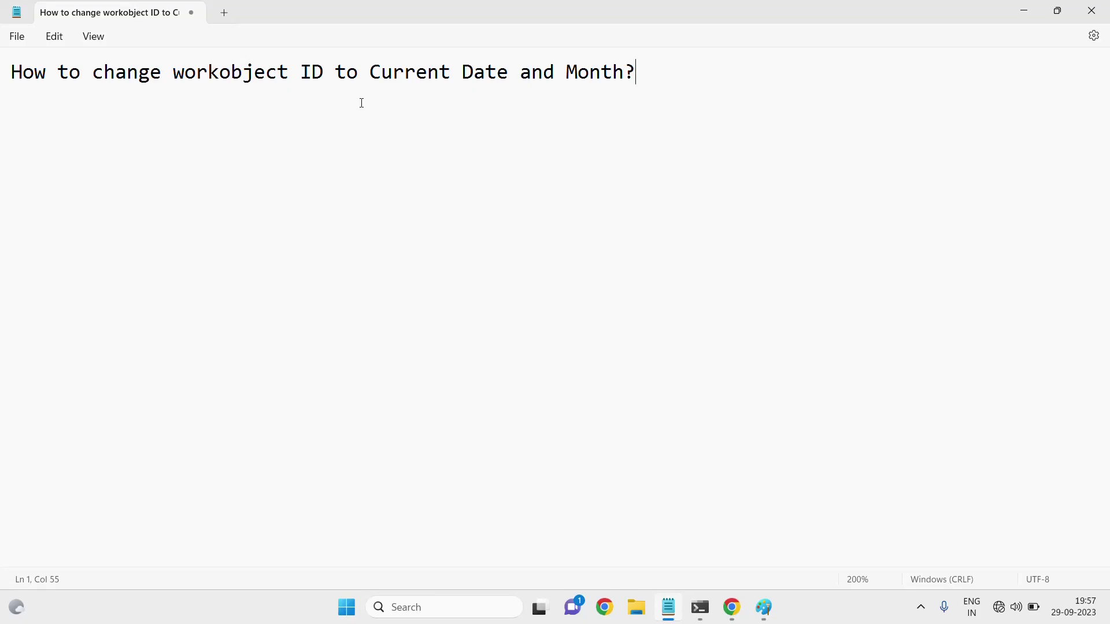
left_click(288, 126)
left_click(401, 162)
left_click(642, 74)
key("Return")
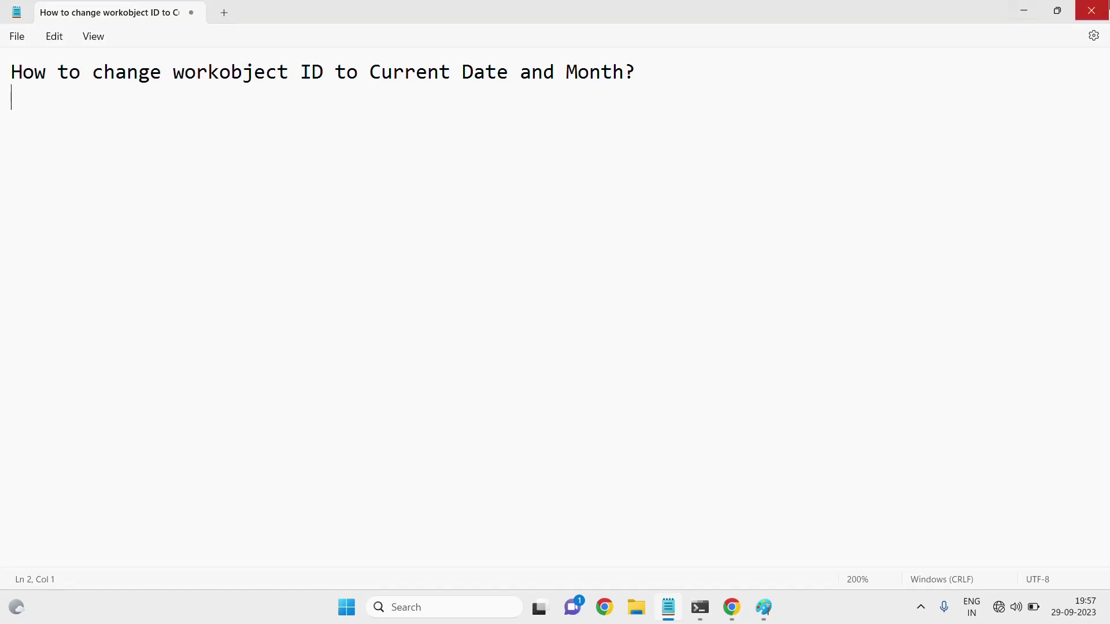
Step: Return to Pega Dev Studio, create a new registerflow case and highlight the case ID in its header
left_click(1029, 13)
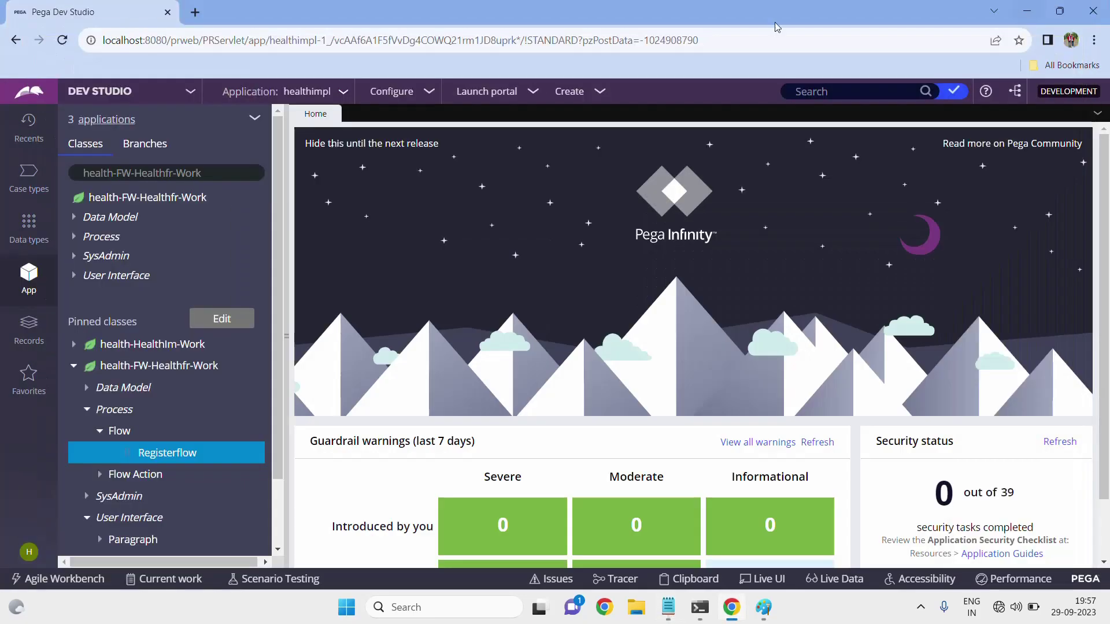
left_click(589, 94)
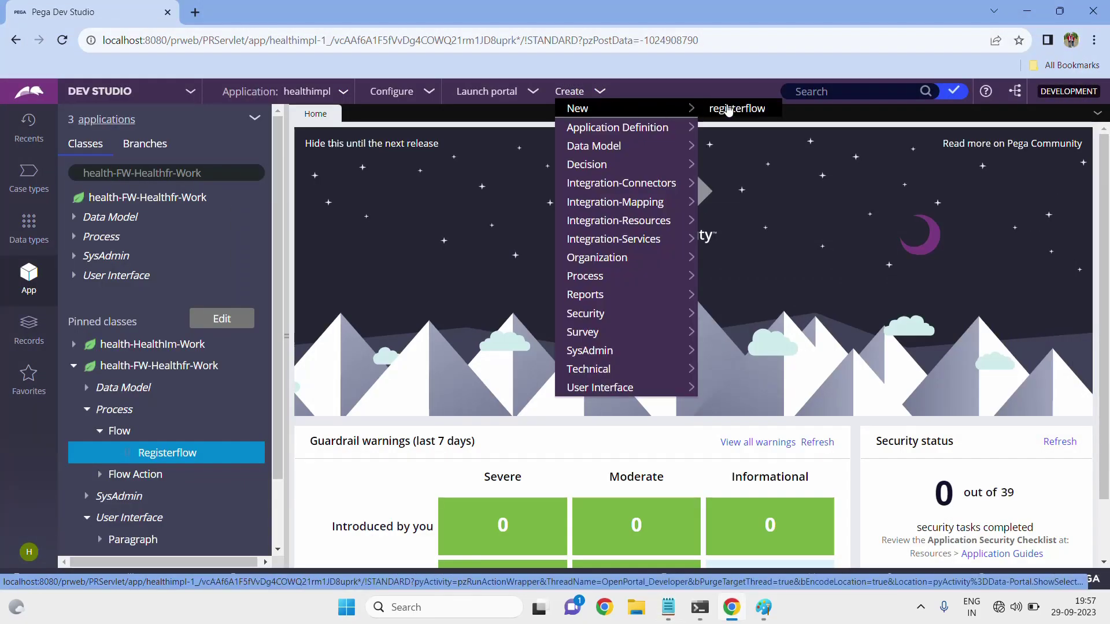
left_click(724, 110)
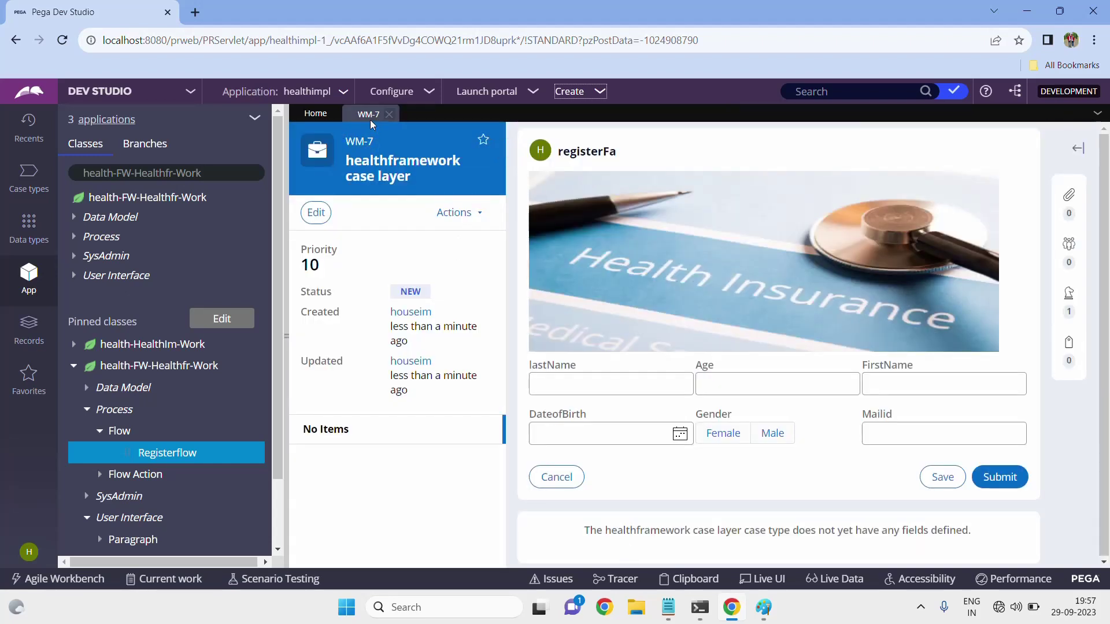
left_click_drag(374, 138, 343, 143)
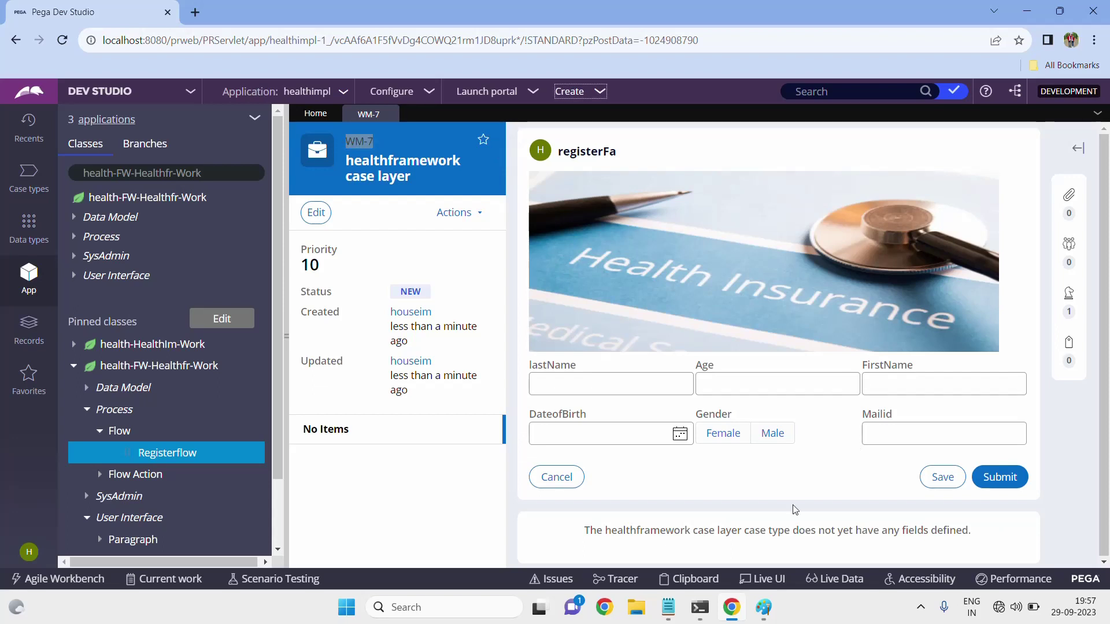
Step: Switch back to the Notepad note containing the workobject ID question
mouse_move(668, 607)
left_click(668, 550)
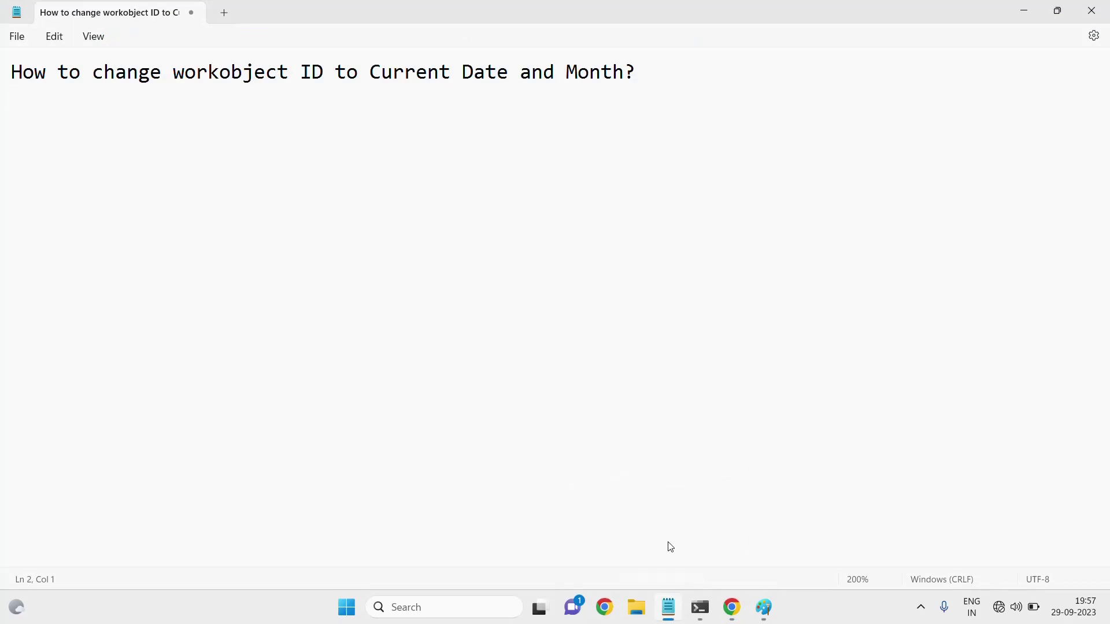
type("Registerflow")
key("BackSpace")
key("BackSpace")
key("BackSpace")
key("BackSpace")
key("BackSpace")
key("BackSpace")
key("BackSpace")
key("BackSpace")
key("BackSpace")
key("BackSpace")
key("BackSpace")
key("BackSpace")
key("BackSpace")
key("BackSpace")
key("BackSpace")
key("BackSpace")
type("wm")
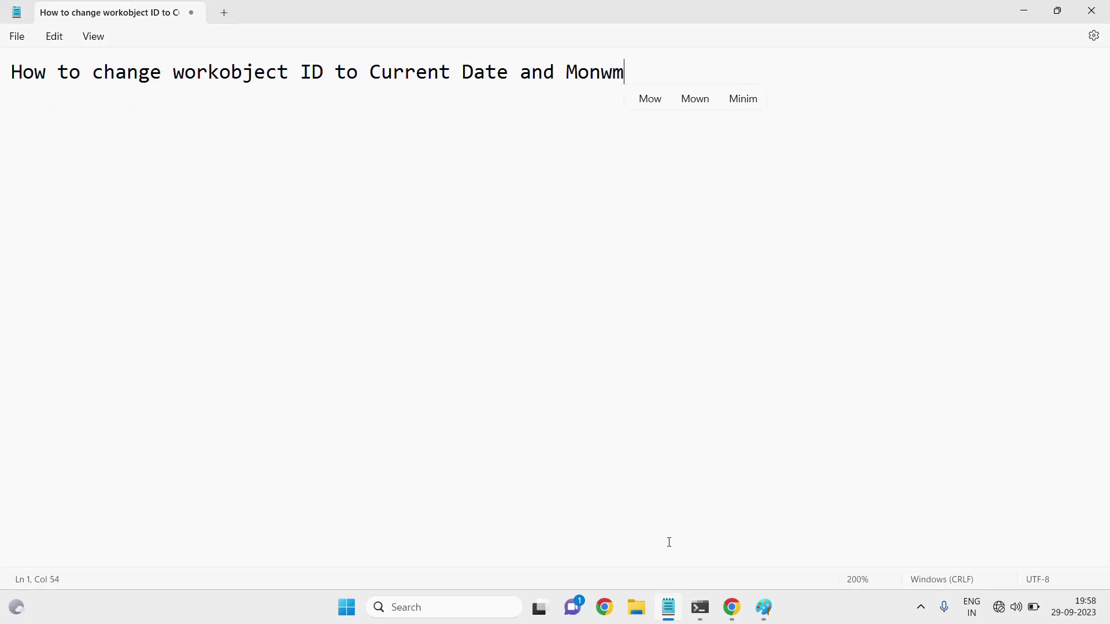
type("-7")
key("BackSpace")
key("BackSpace")
key("BackSpace")
key("BackSpace")
key("BackSpace")
type("th")
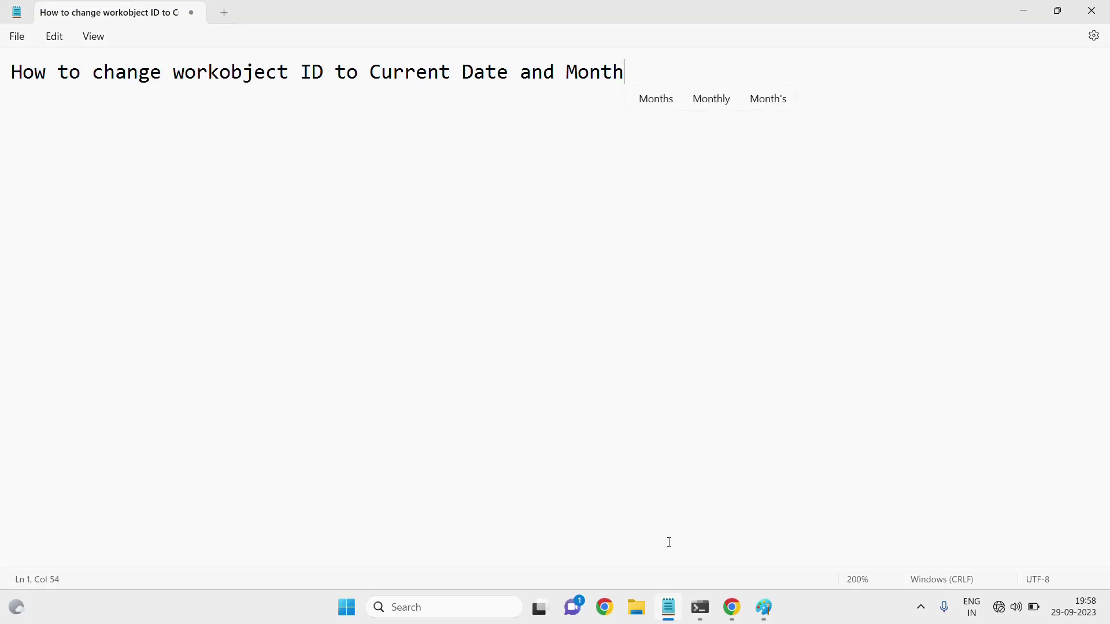
type("?")
key("Return")
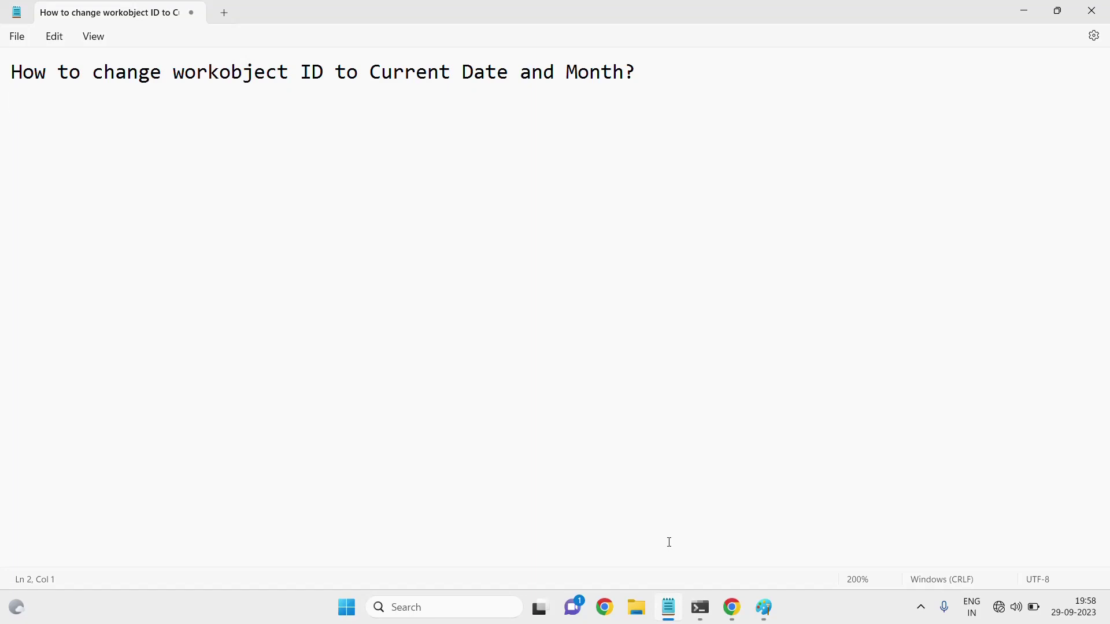
Step: Write "WM-7 CASE ID TO 29 SEP" on the second line of the note and highlight its case ID and date
key("Caps_Lock")
type("W")
key("Caps_Lock")
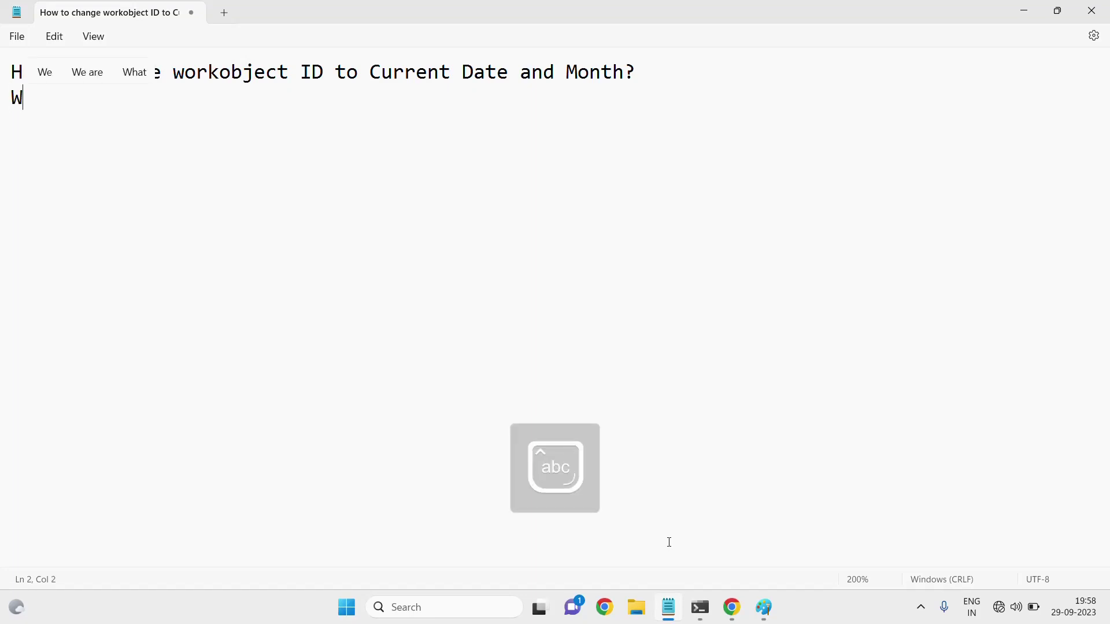
type("m")
key("BackSpace")
key("Caps_Lock")
type("M-")
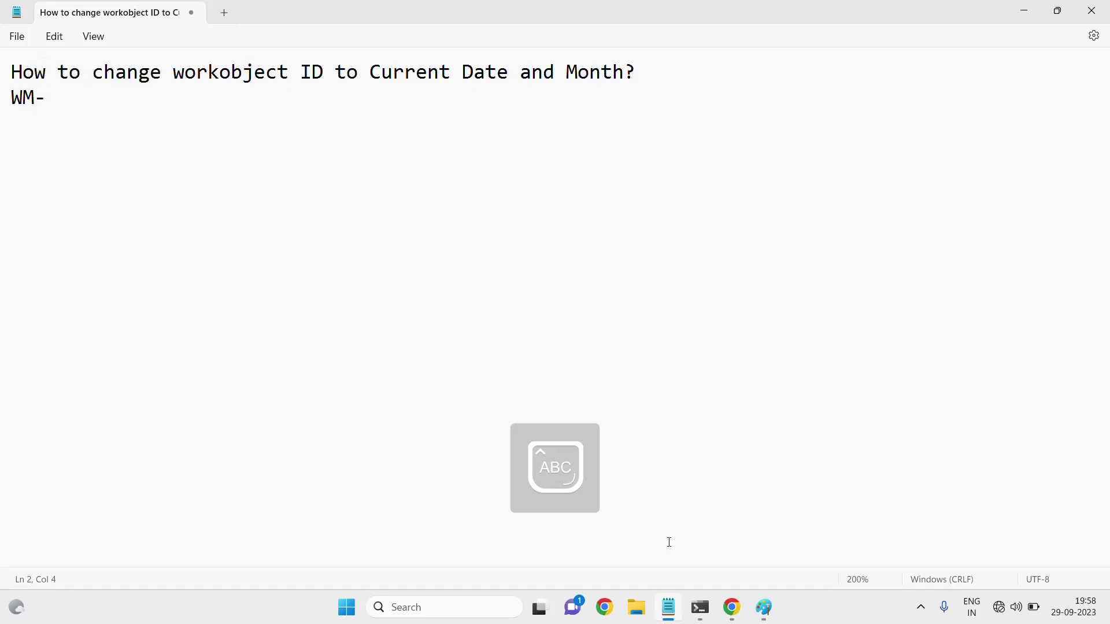
type("7 CA")
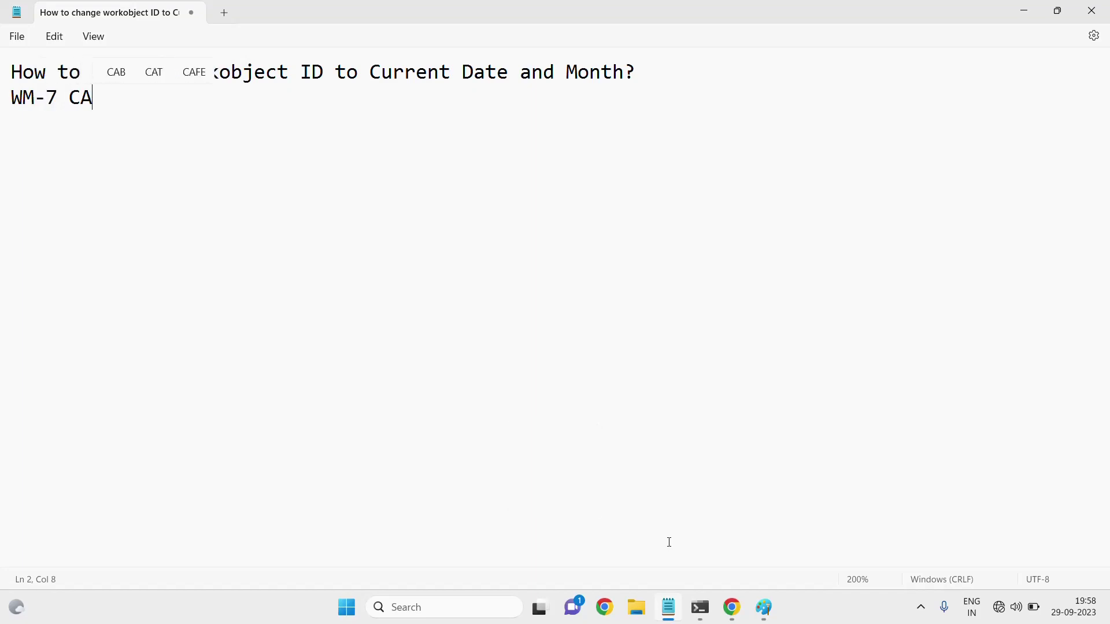
type("SE ID TO")
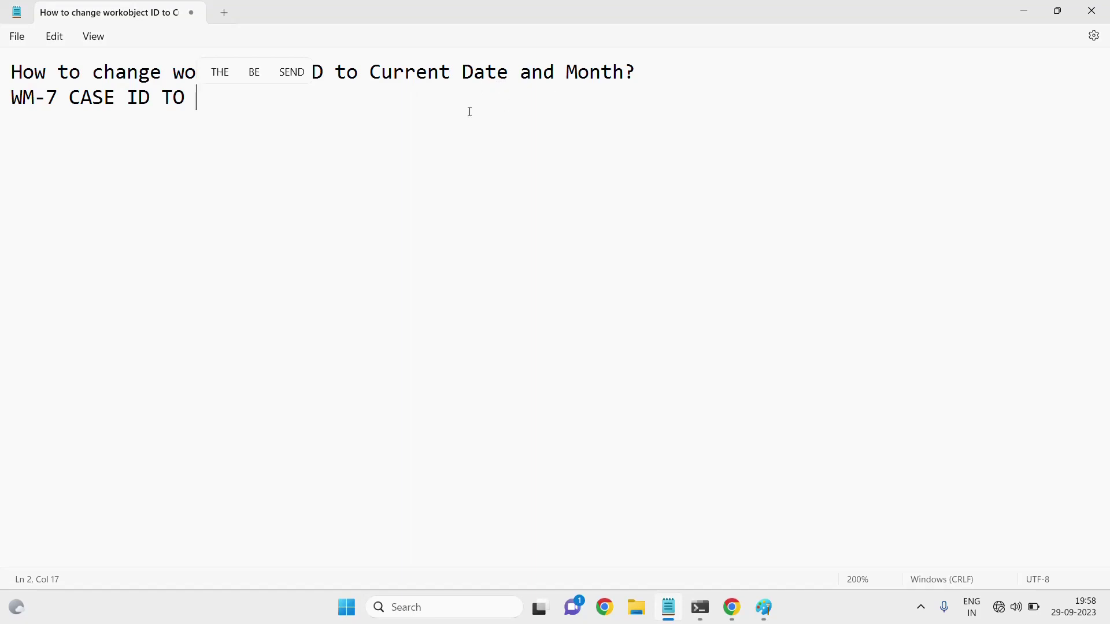
type("29")
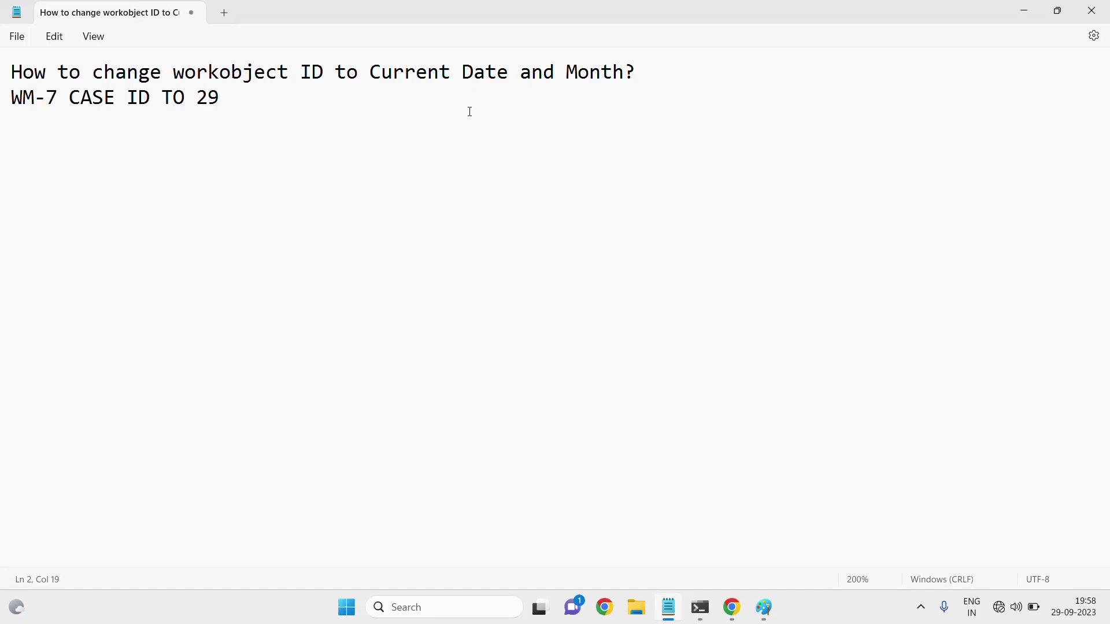
type("-")
key("BackSpace")
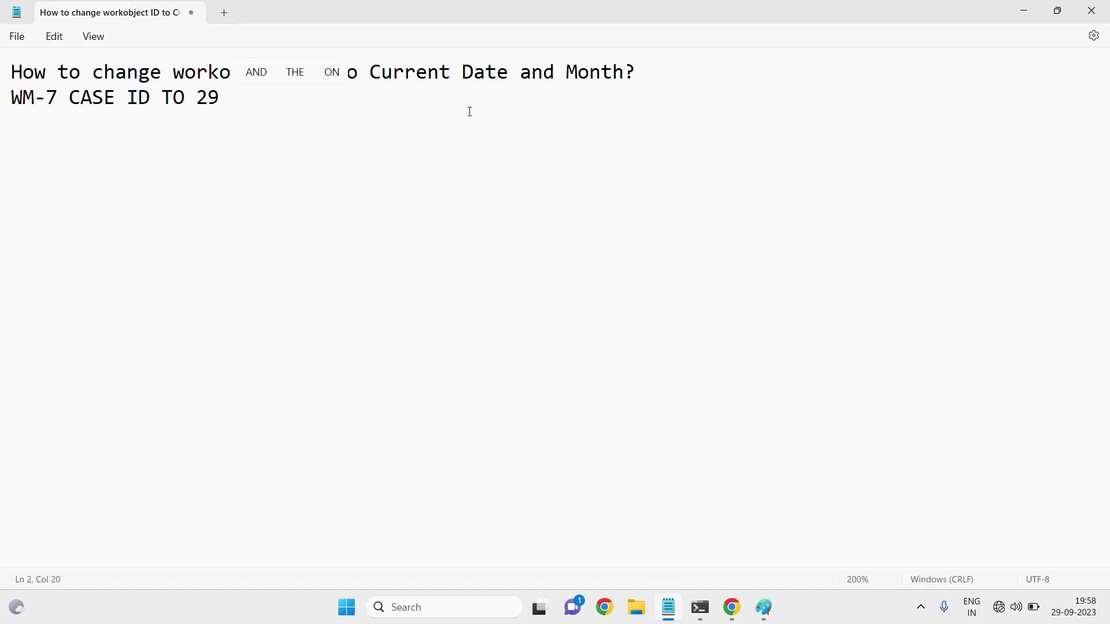
type("SEP")
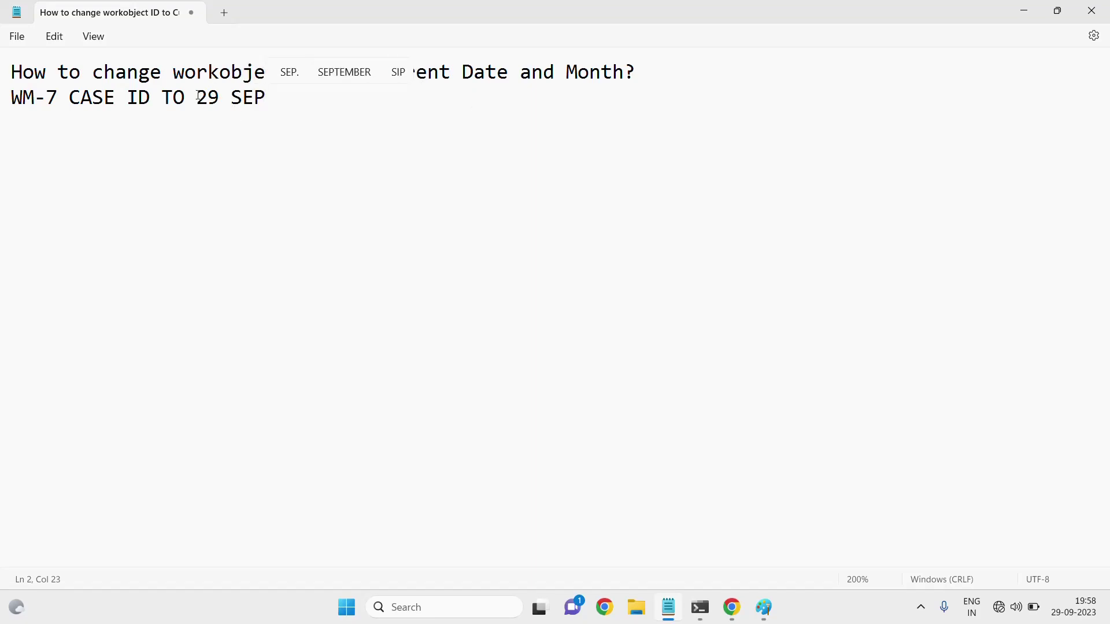
left_click_drag(199, 96, 255, 99)
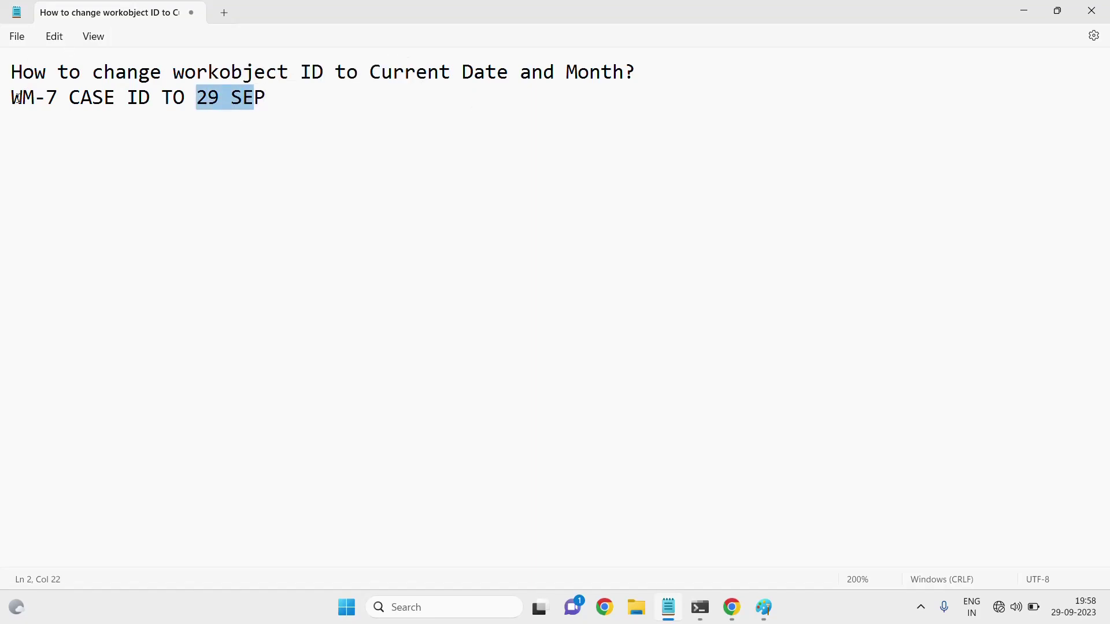
left_click_drag(17, 97, 57, 97)
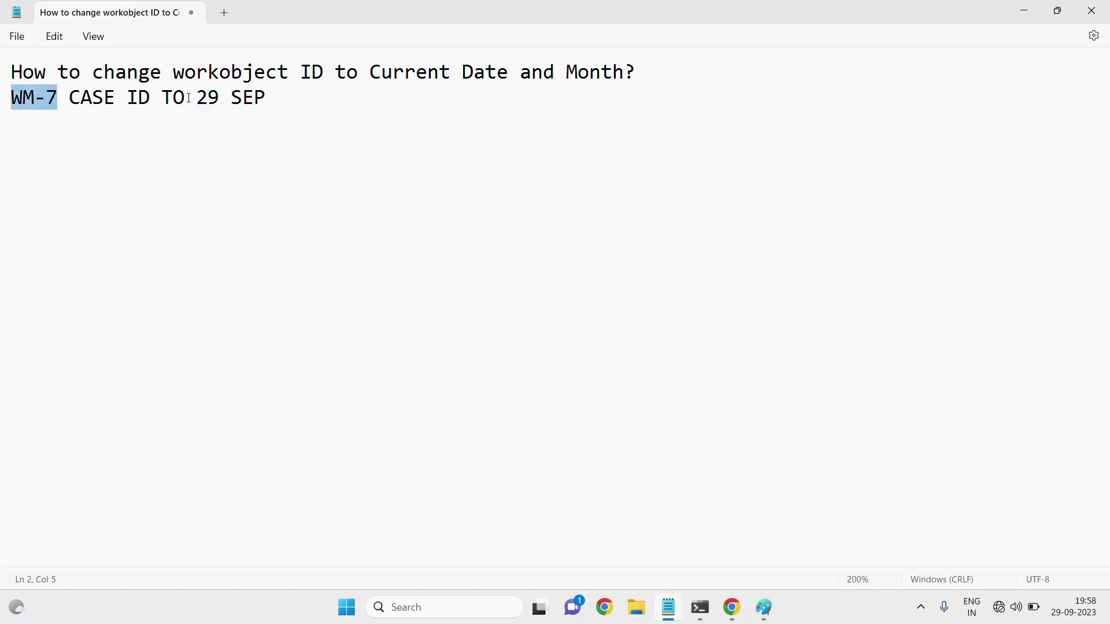
left_click_drag(199, 98, 273, 101)
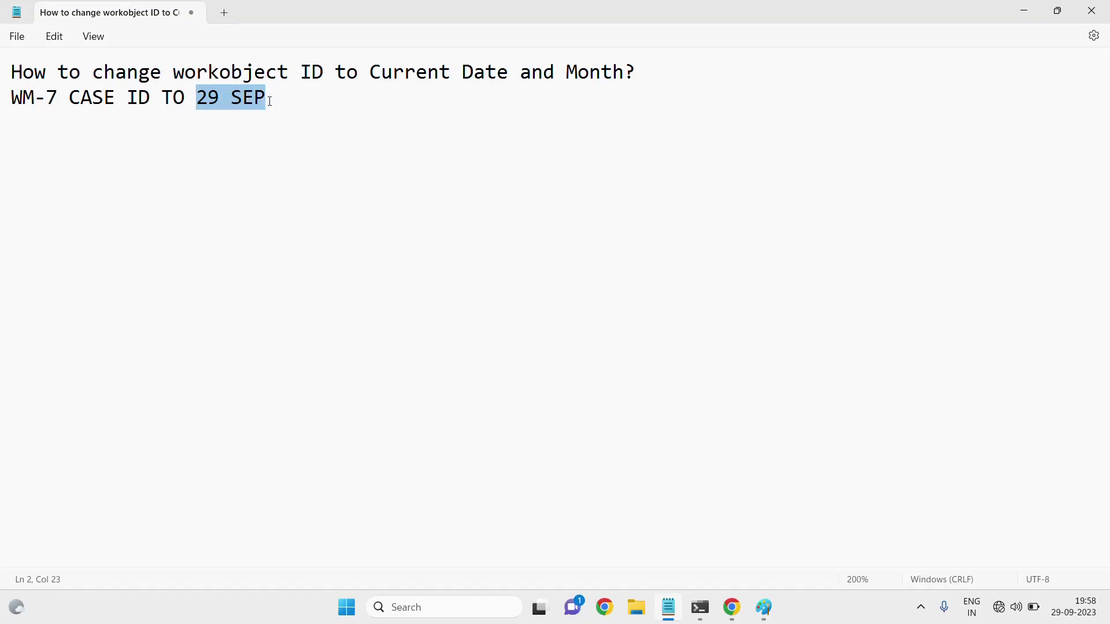
Step: Add a third line reading "PYDEFAULT DATA TRANSORM" to the note
left_click(277, 100)
key("Return")
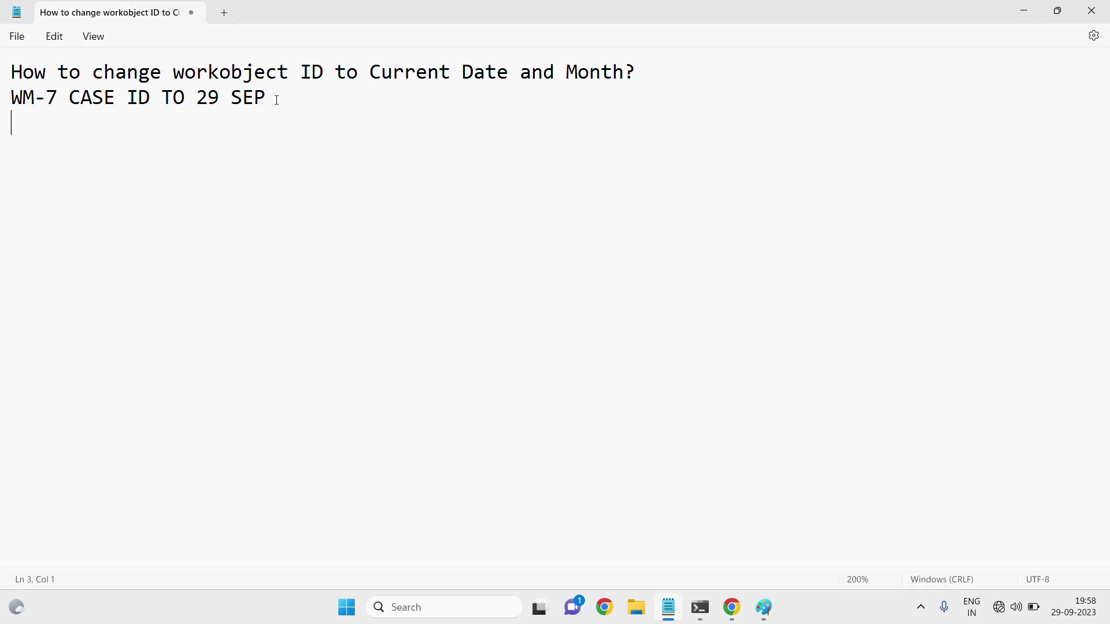
type("PY")
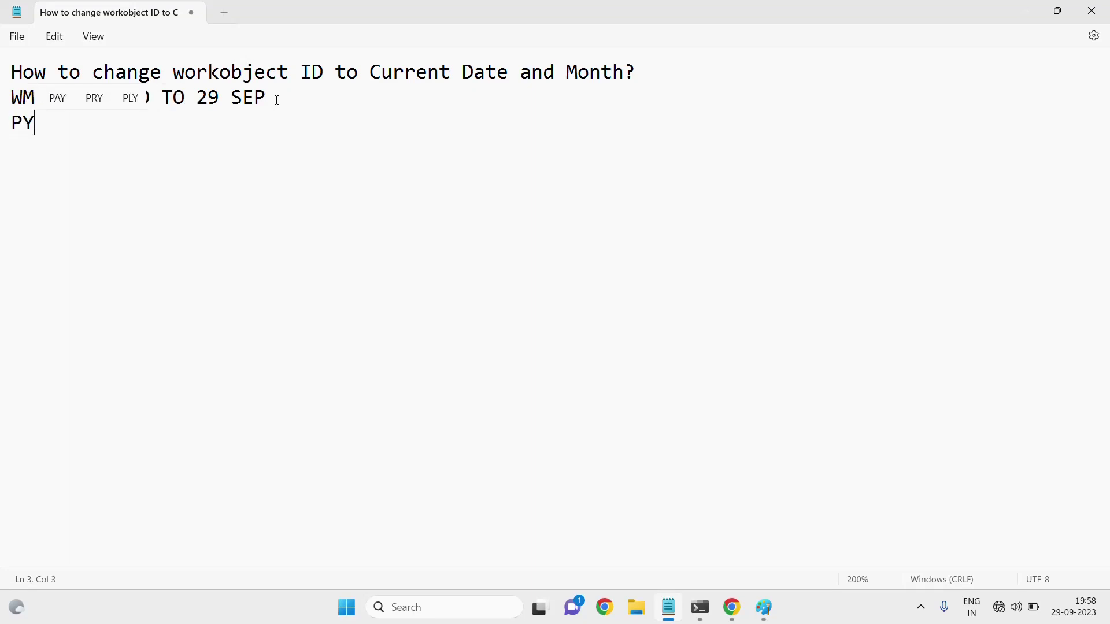
type("DEFA")
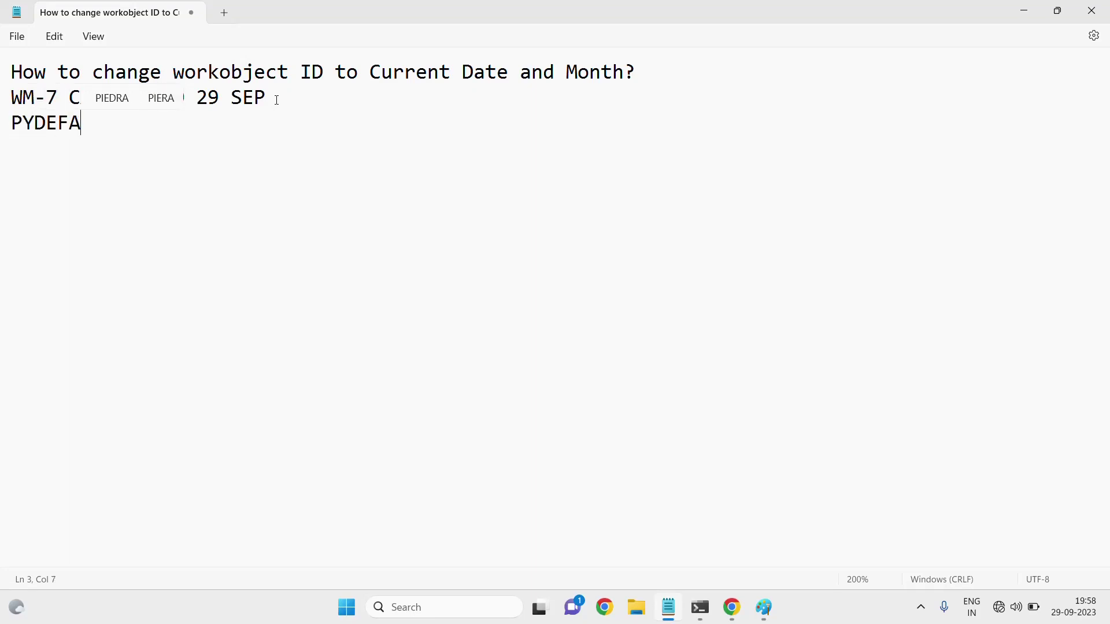
type("ULT")
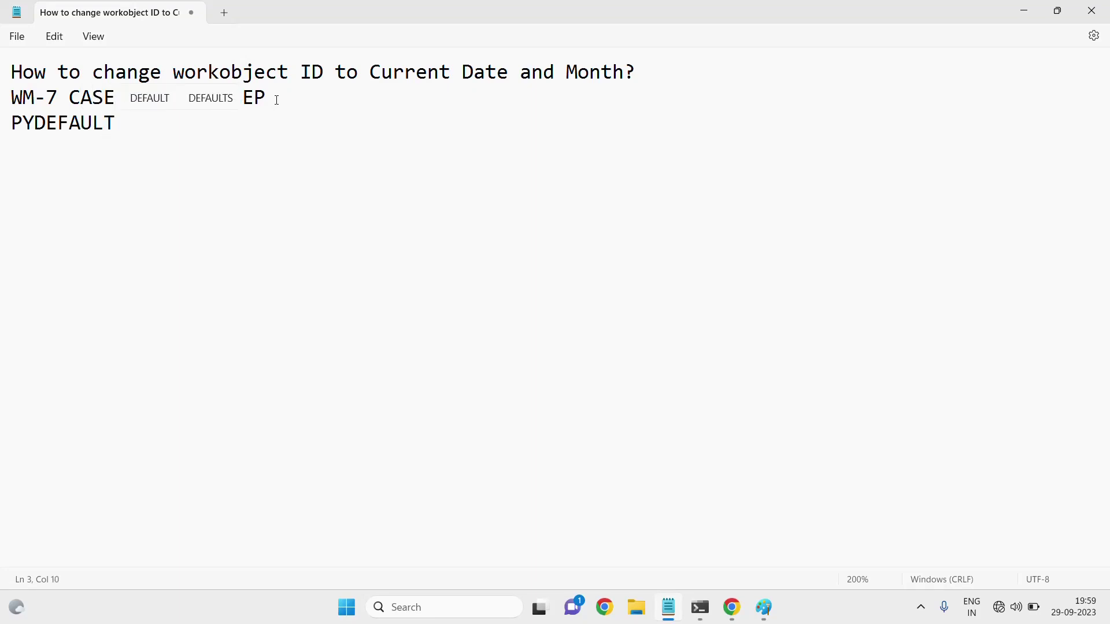
type(" DATA")
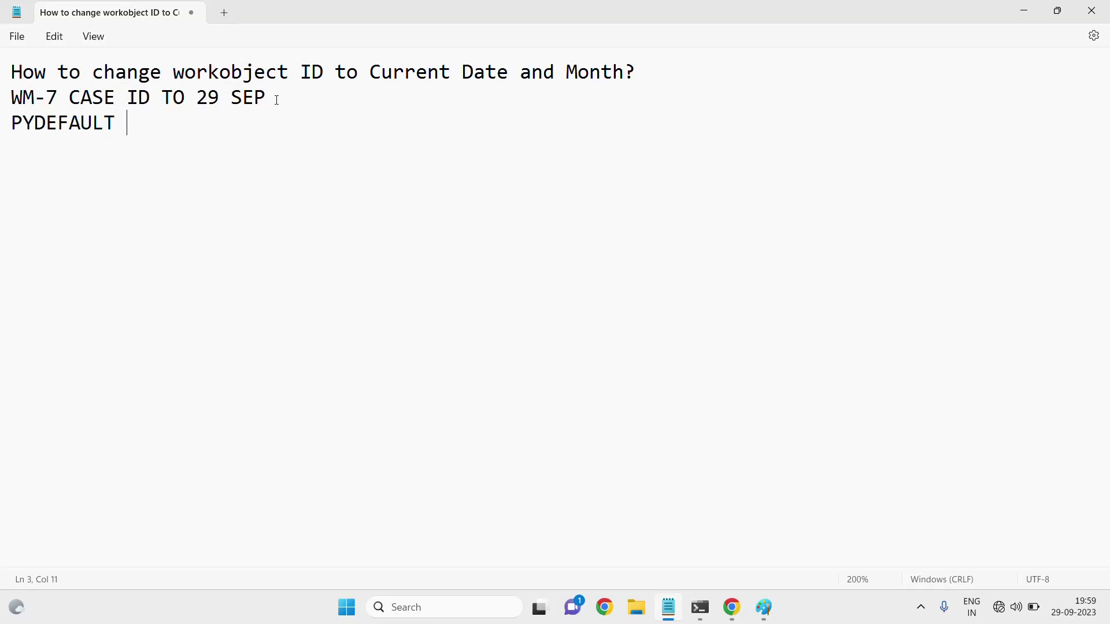
type(" TRAN")
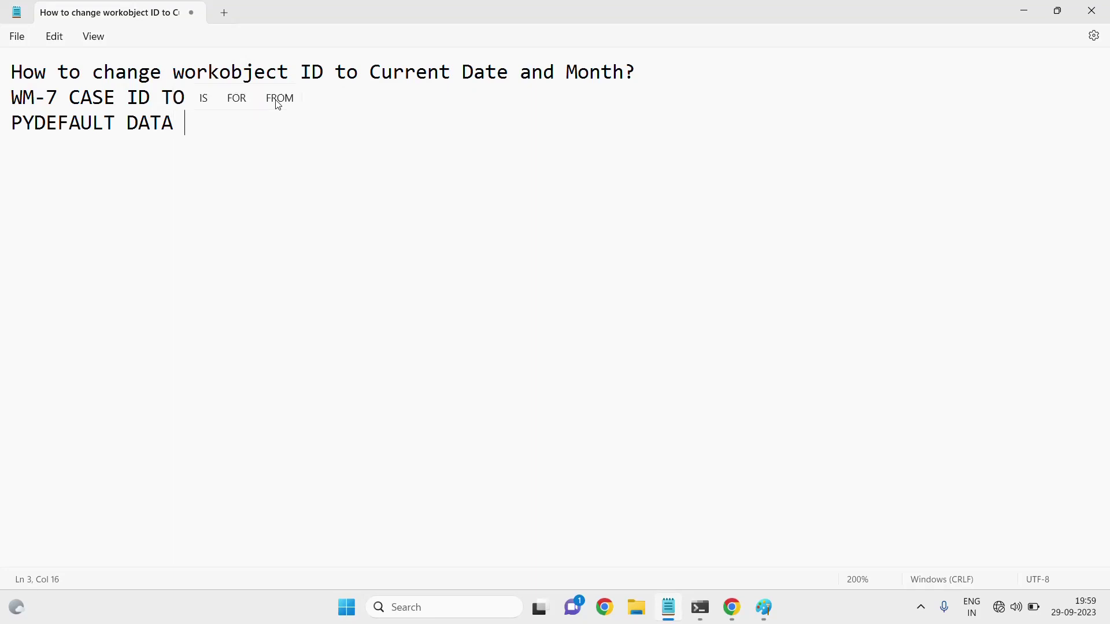
type("S")
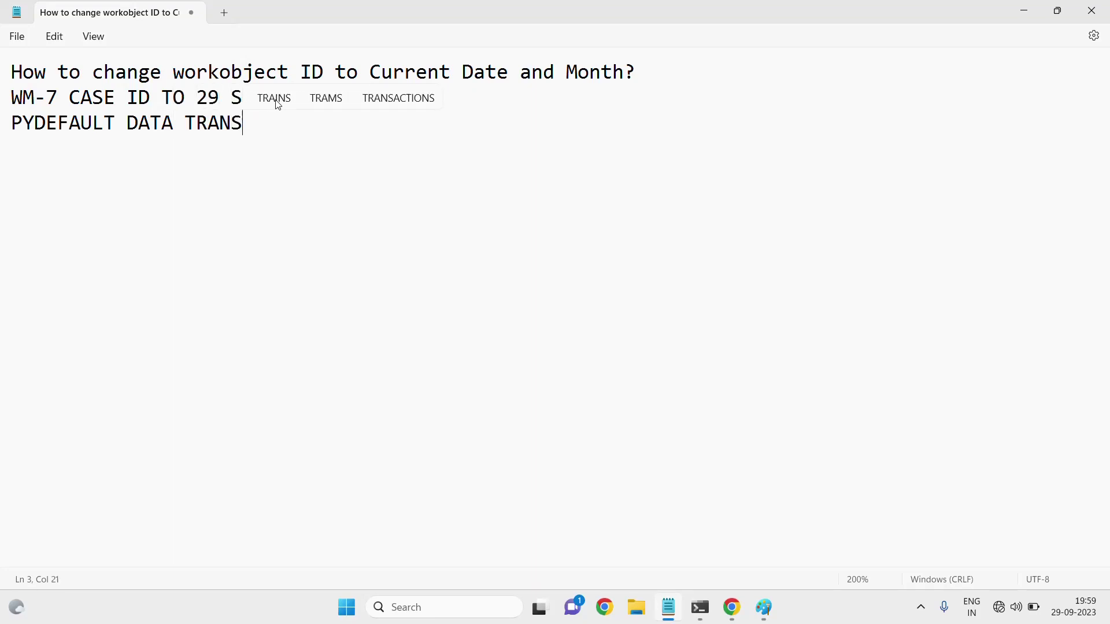
type("ORM")
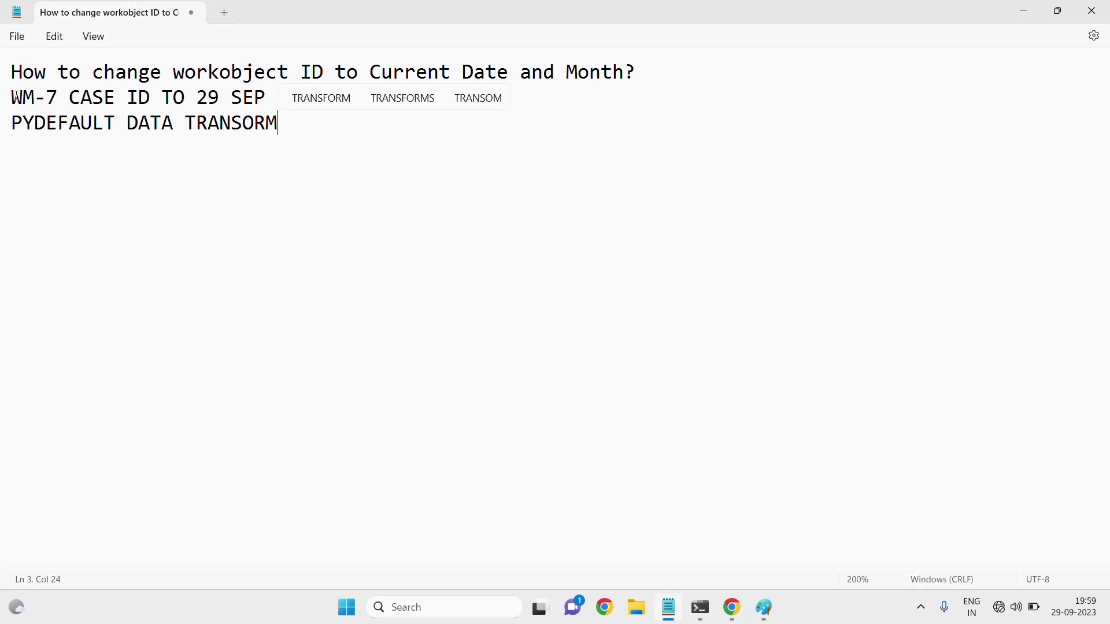
Step: Highlight the case ID, the date and the PYDEFAULT line in the note, and switch back to Pega Dev Studio
left_click_drag(11, 97, 50, 98)
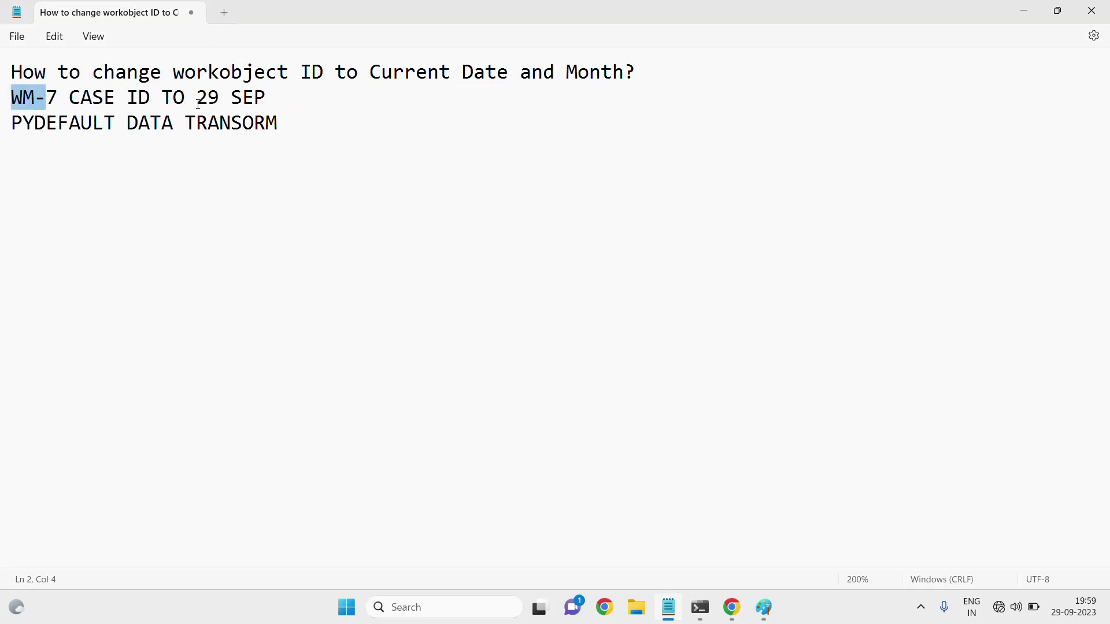
left_click_drag(197, 98, 266, 99)
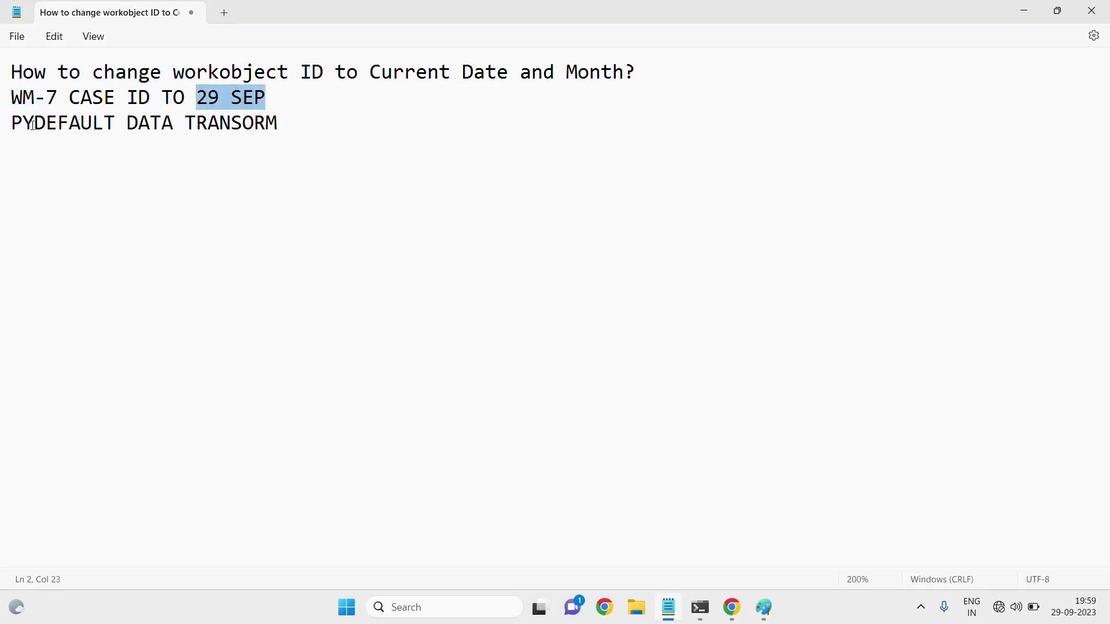
left_click_drag(15, 125, 288, 150)
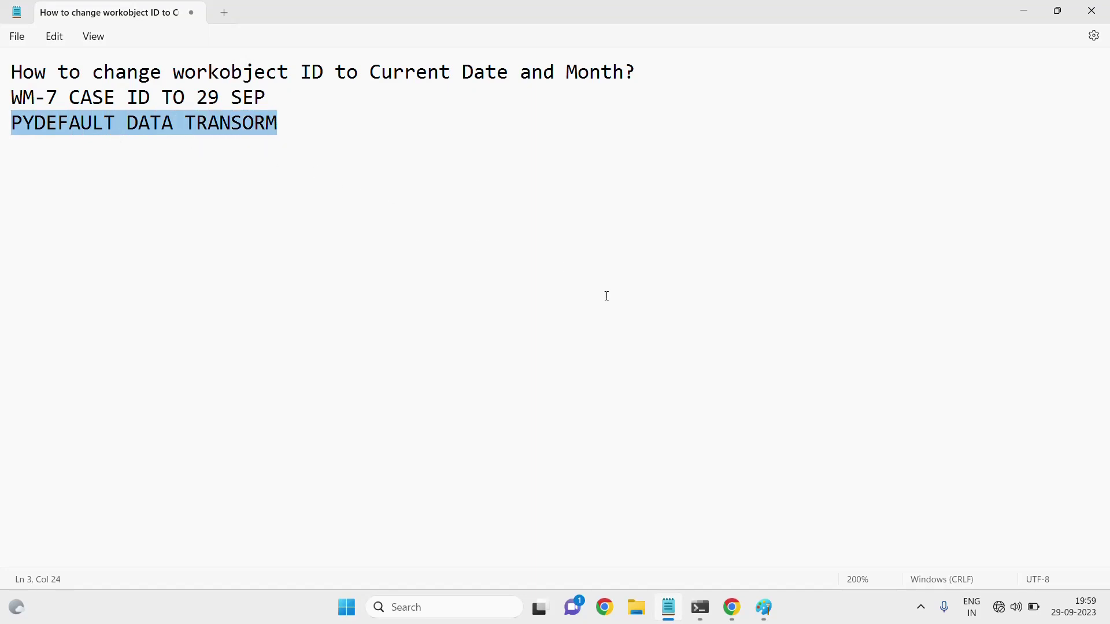
mouse_move(737, 610)
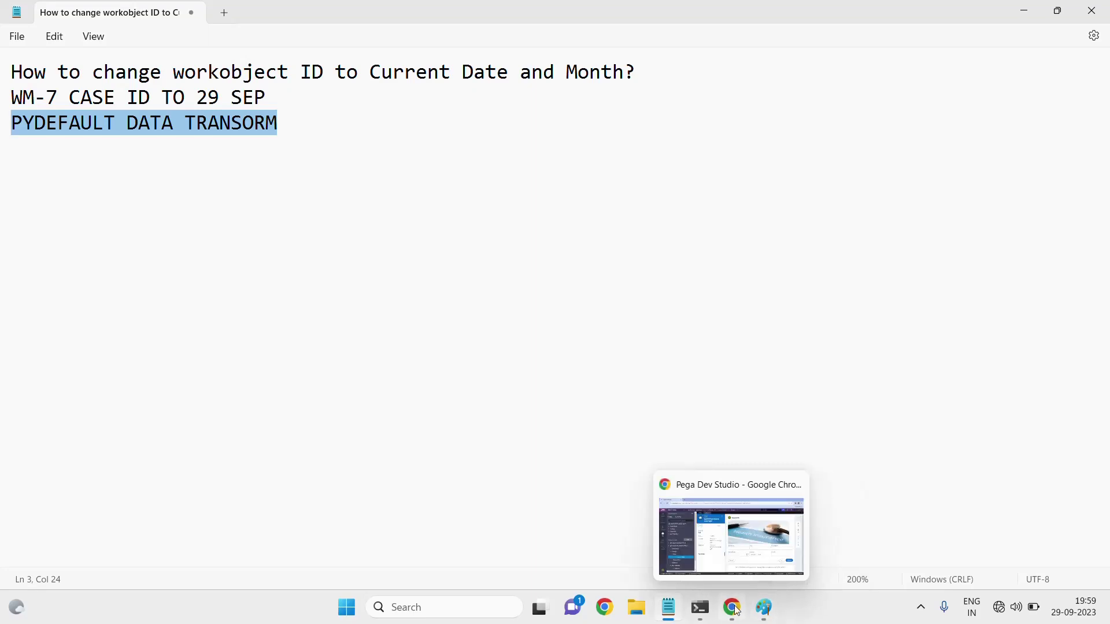
left_click(758, 556)
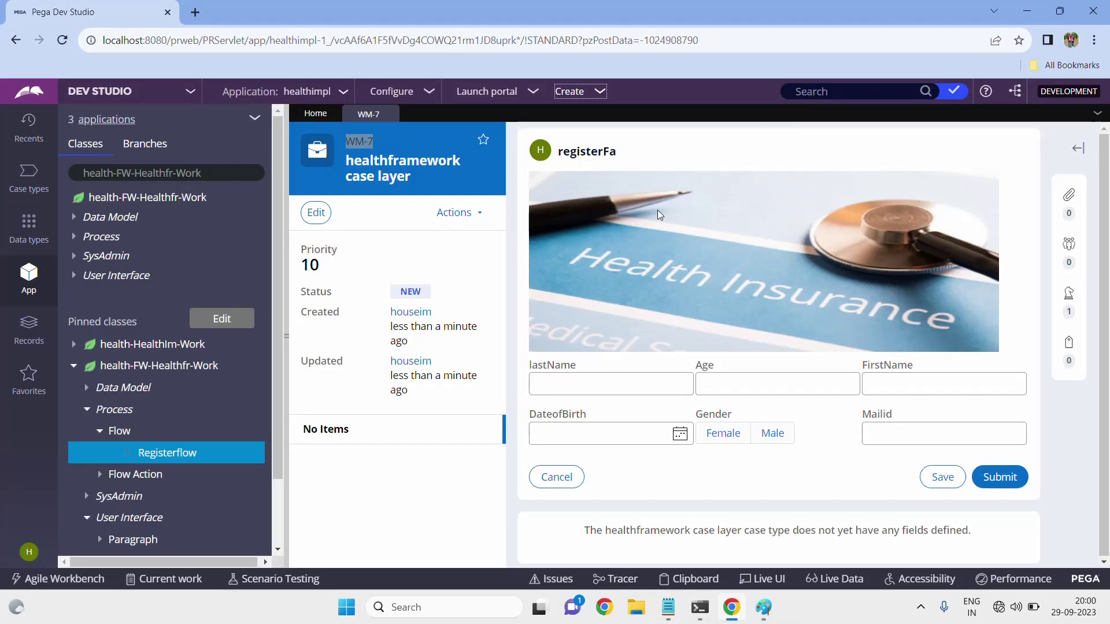
Step: Open the pyDefault data transform from the case creation settings of the Registerflow flow
left_click(425, 134)
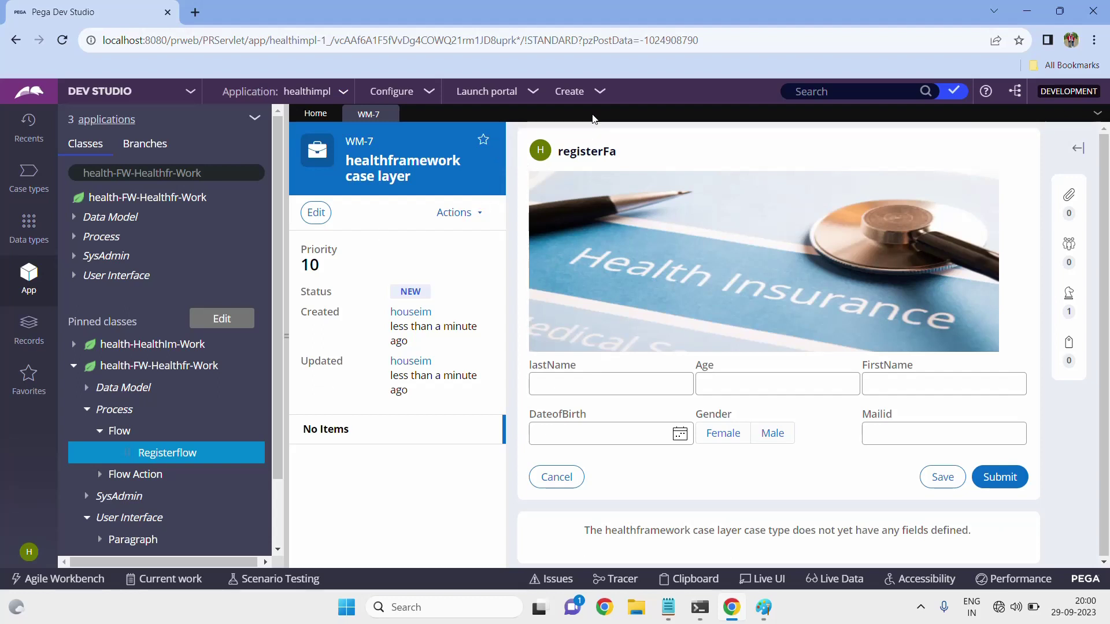
left_click(190, 452)
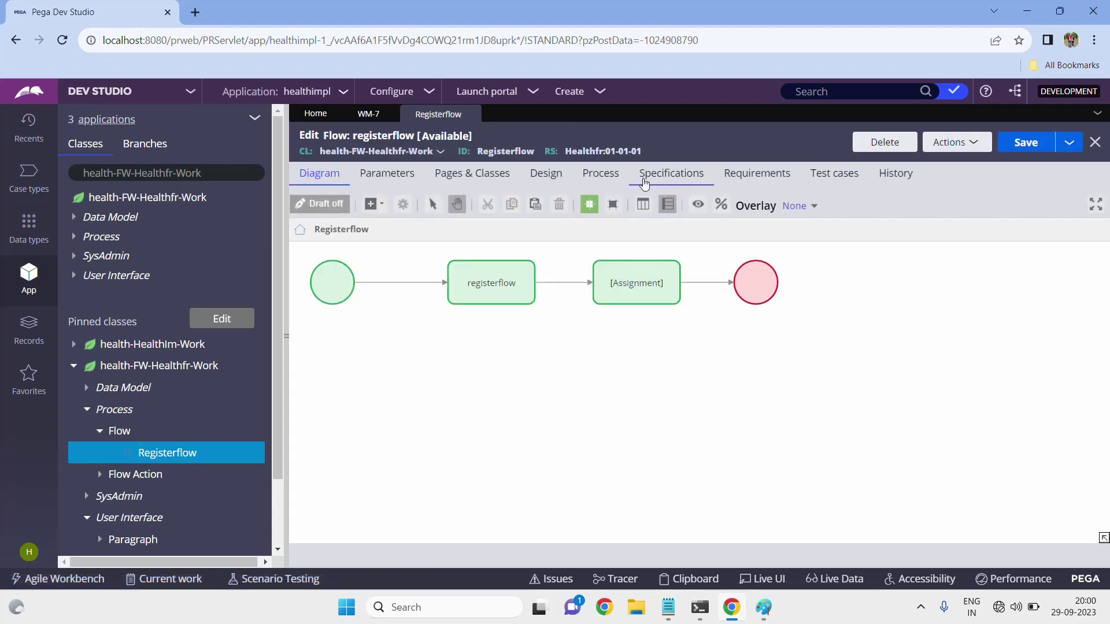
left_click(595, 181)
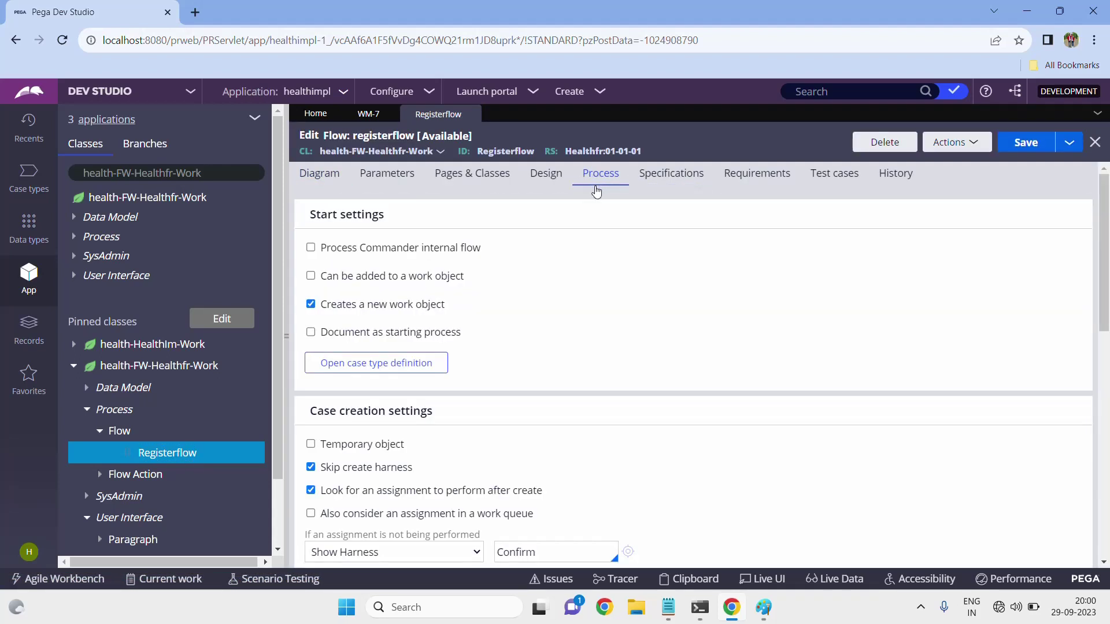
scroll(415, 413, "down", 3)
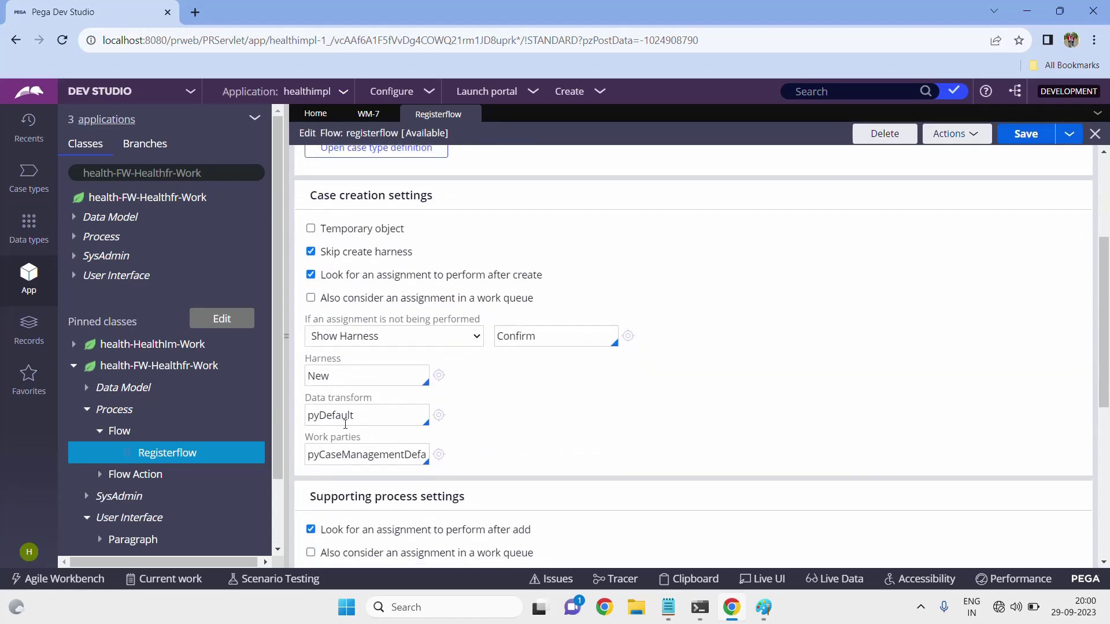
left_click(440, 416)
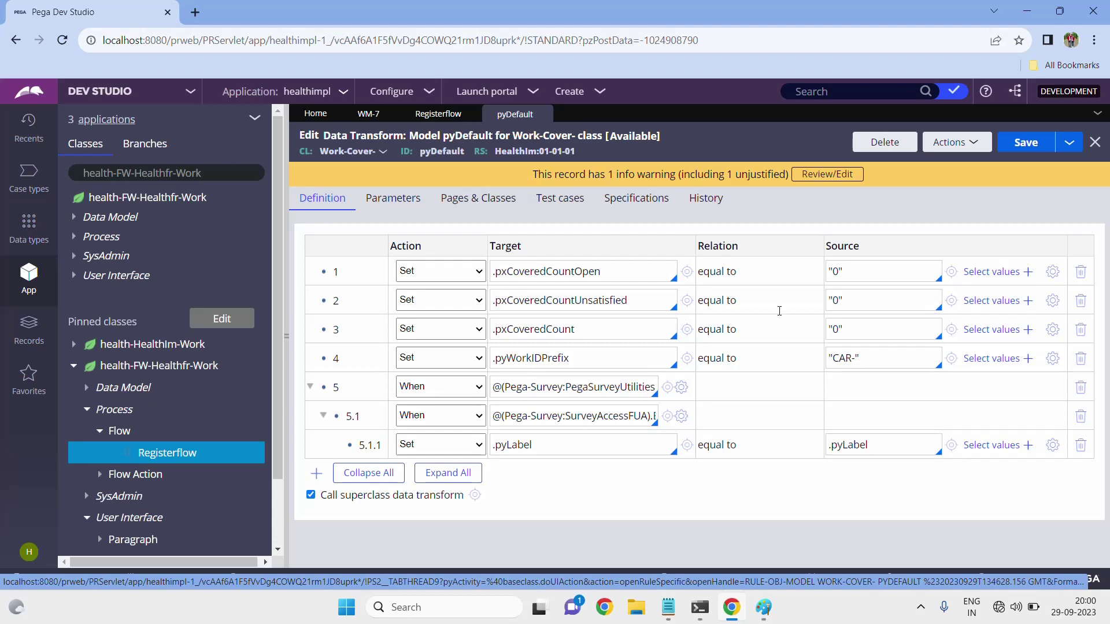
Step: Check the ID of the open WM-7 case, and return to the pyDefault data transform
left_click(377, 114)
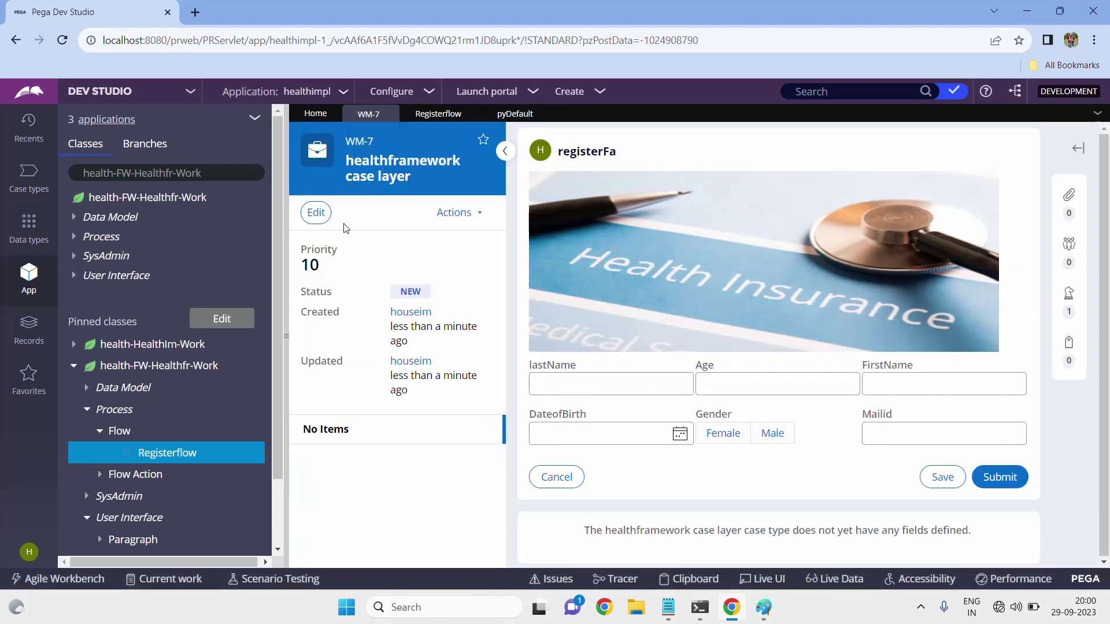
left_click(512, 114)
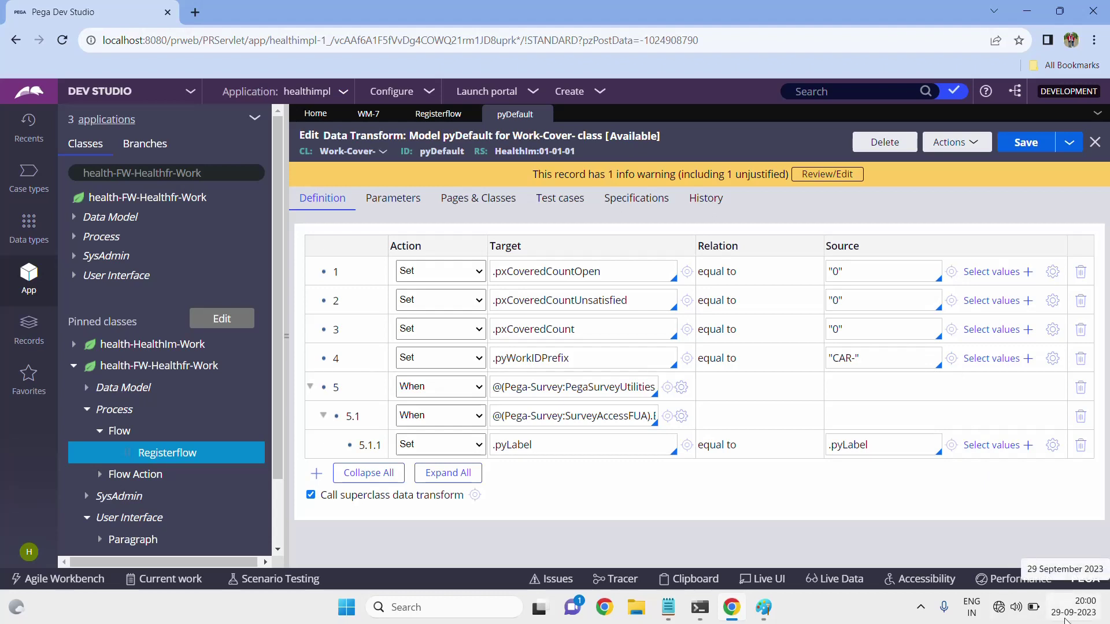
mouse_move(768, 605)
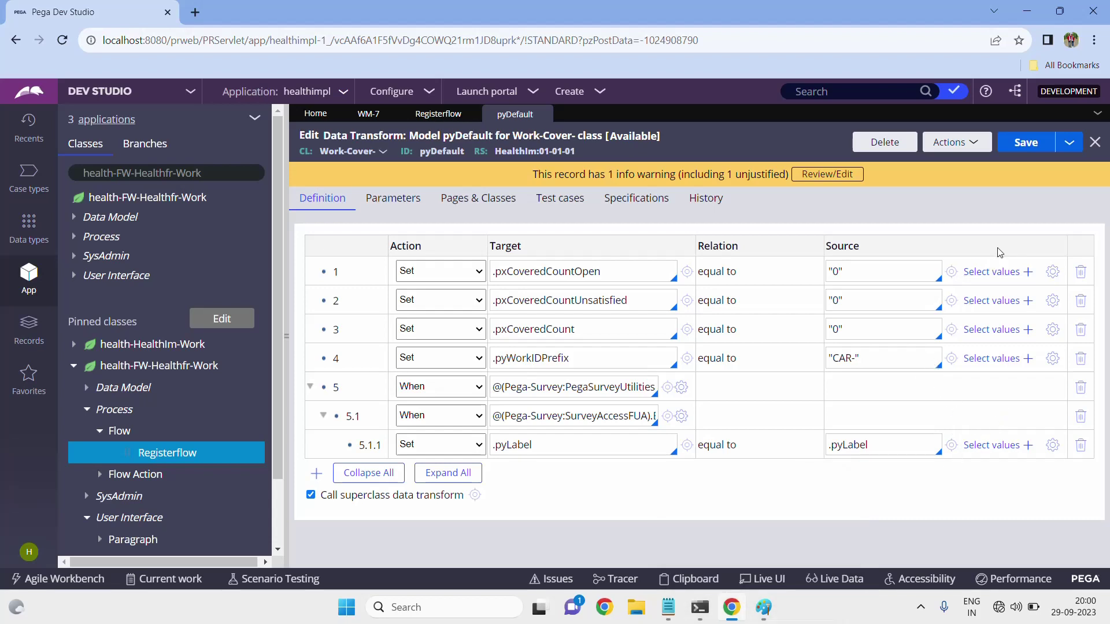
Step: Open the expression builder for the .pyWorkIDPrefix source value and browse its function libraries
left_click(1054, 358)
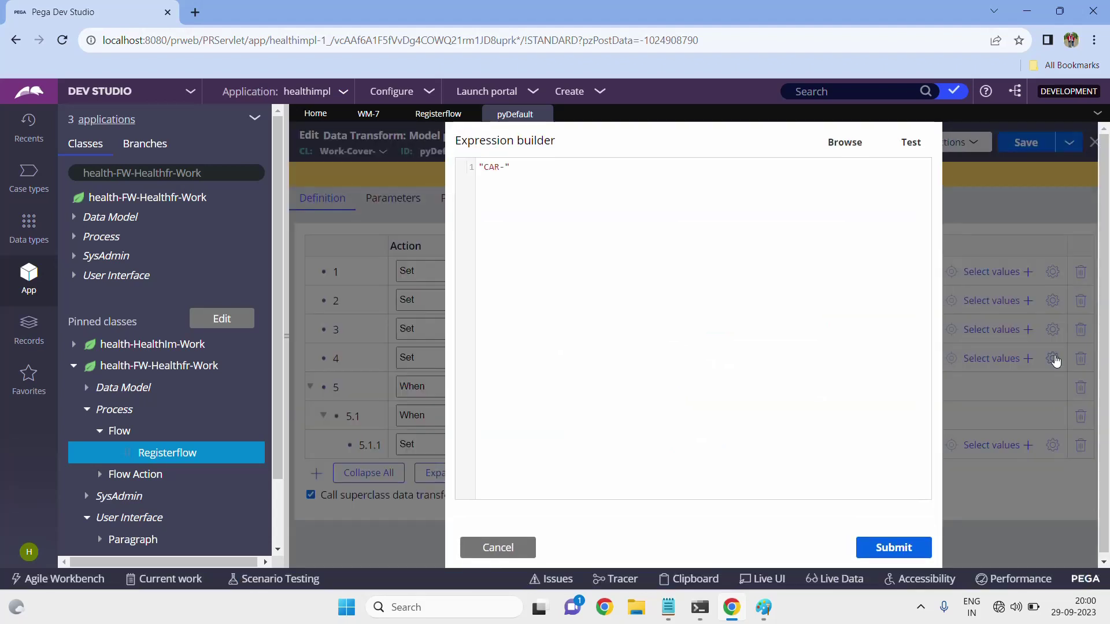
left_click(843, 145)
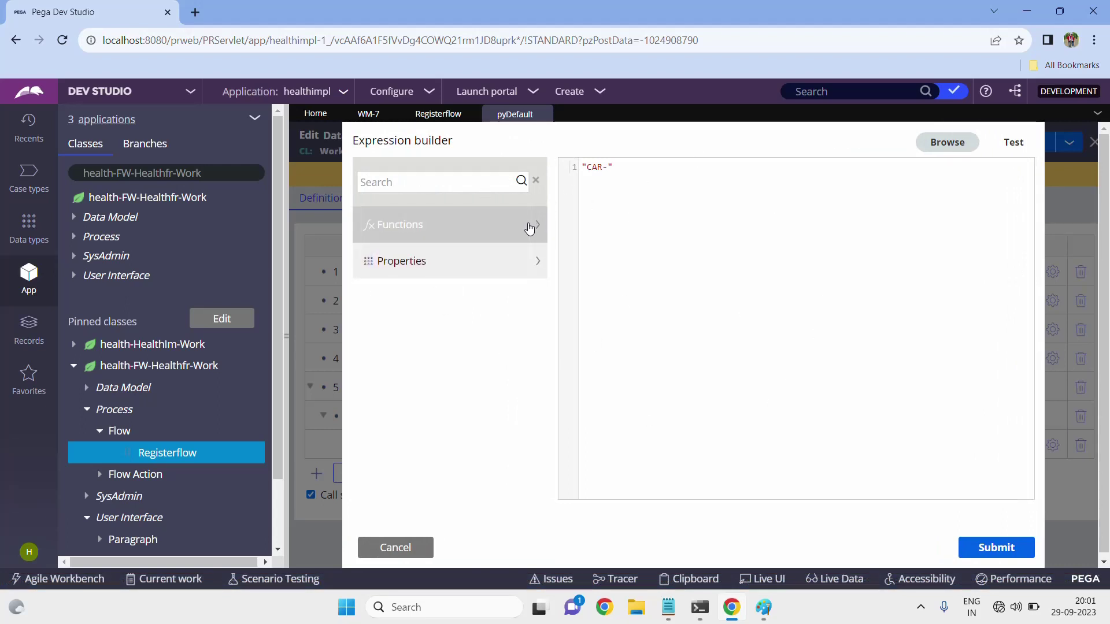
left_click(449, 234)
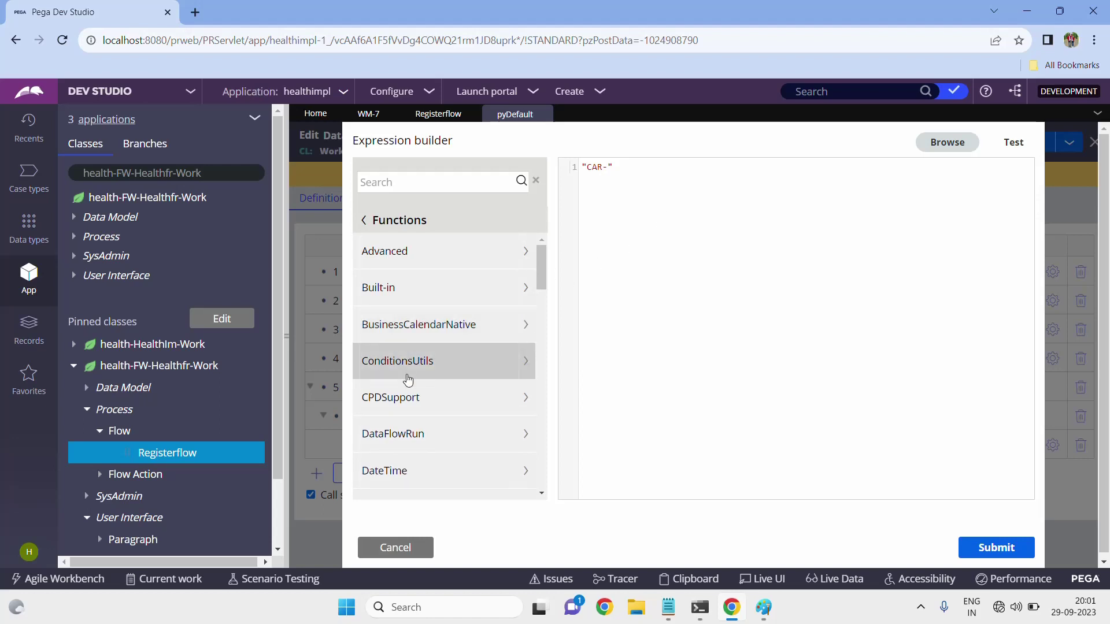
scroll(408, 380, "down", 5)
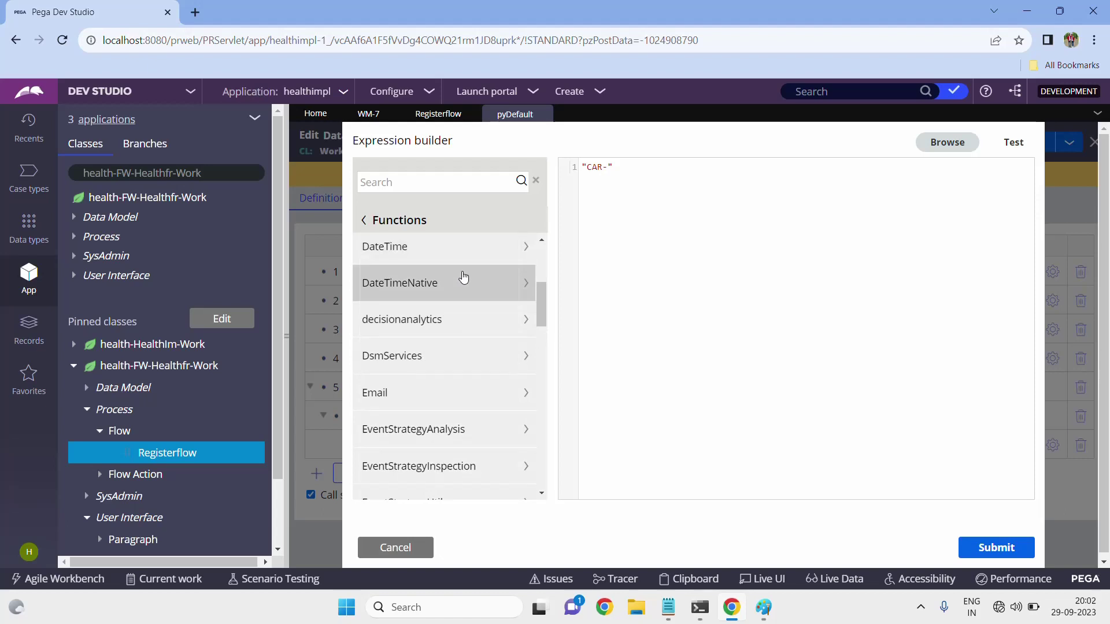
scroll(464, 276, "up", 3)
scroll(465, 277, "down", 2)
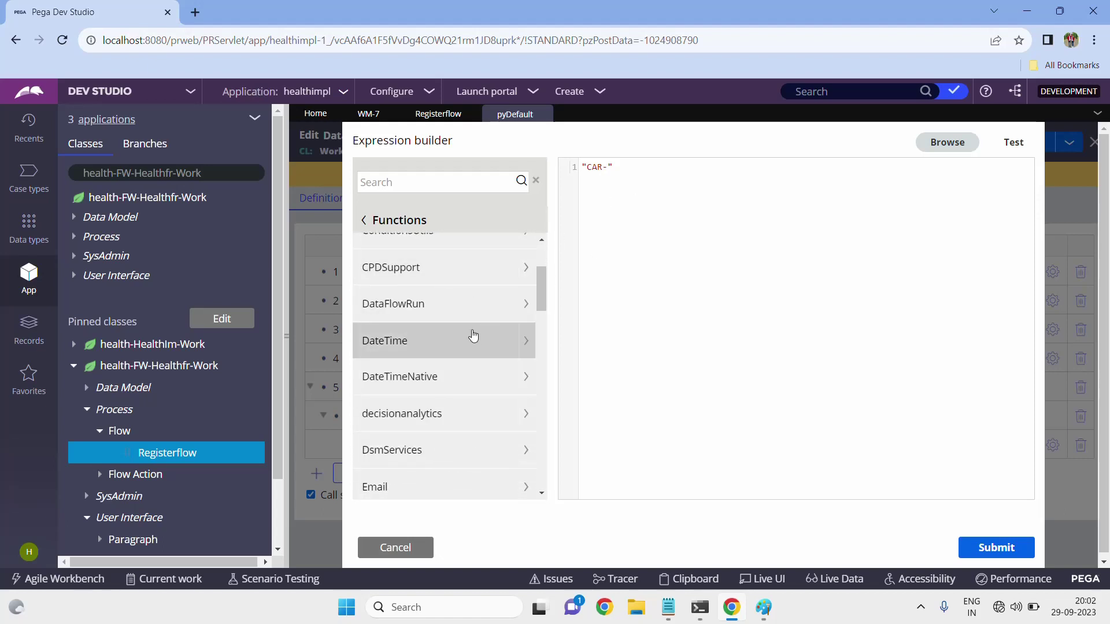
scroll(470, 332, "up", 3)
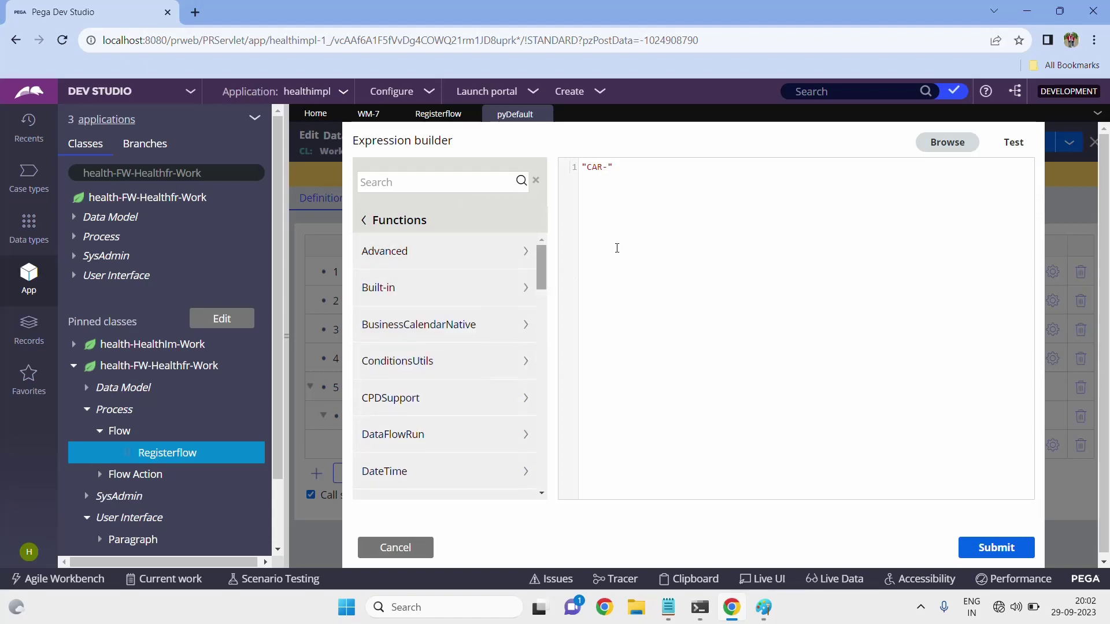
Step: Clear the "CAR-" value from the .pyWorkIDPrefix expression
key("BackSpace")
key("BackSpace")
key("BackSpace")
key("BackSpace")
key("BackSpace")
key("BackSpace")
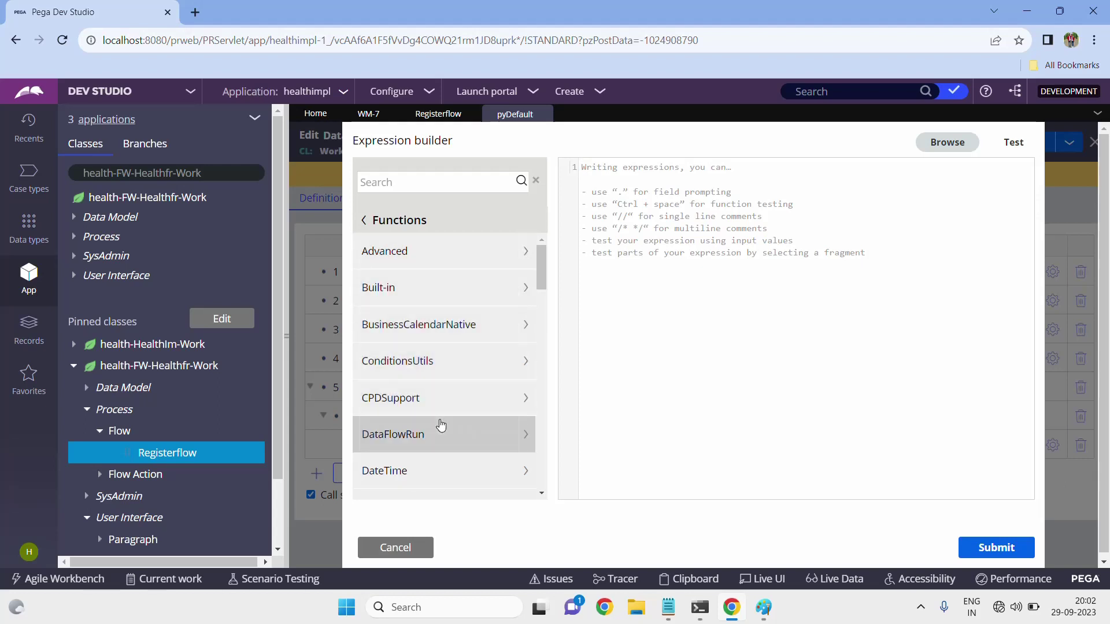
Step: Insert the CurrentDate function from the DateTime library into the expression
scroll(442, 425, "down", 1)
scroll(450, 480, "down", 1)
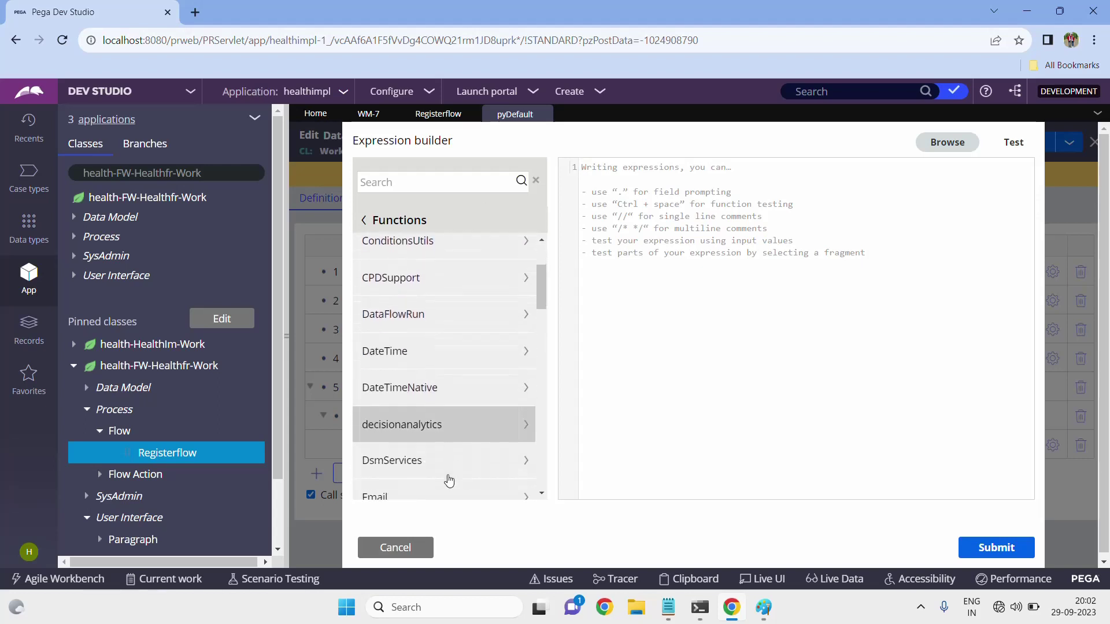
scroll(449, 479, "up", 1)
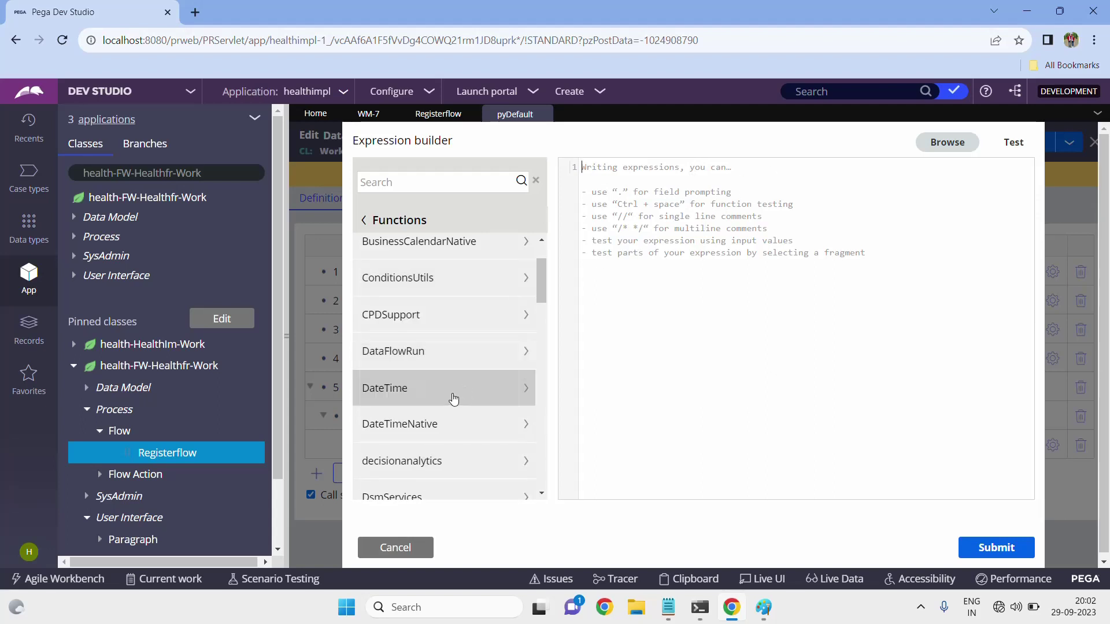
scroll(451, 347, "up", 1)
scroll(412, 306, "up", 1)
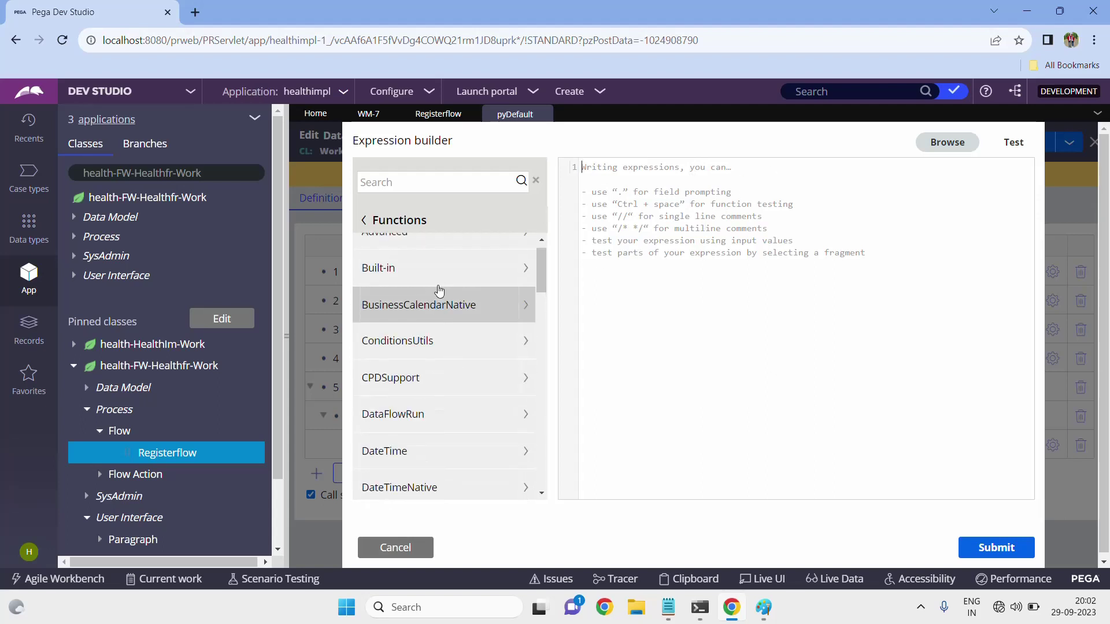
scroll(428, 382, "down", 3)
scroll(431, 392, "down", 2)
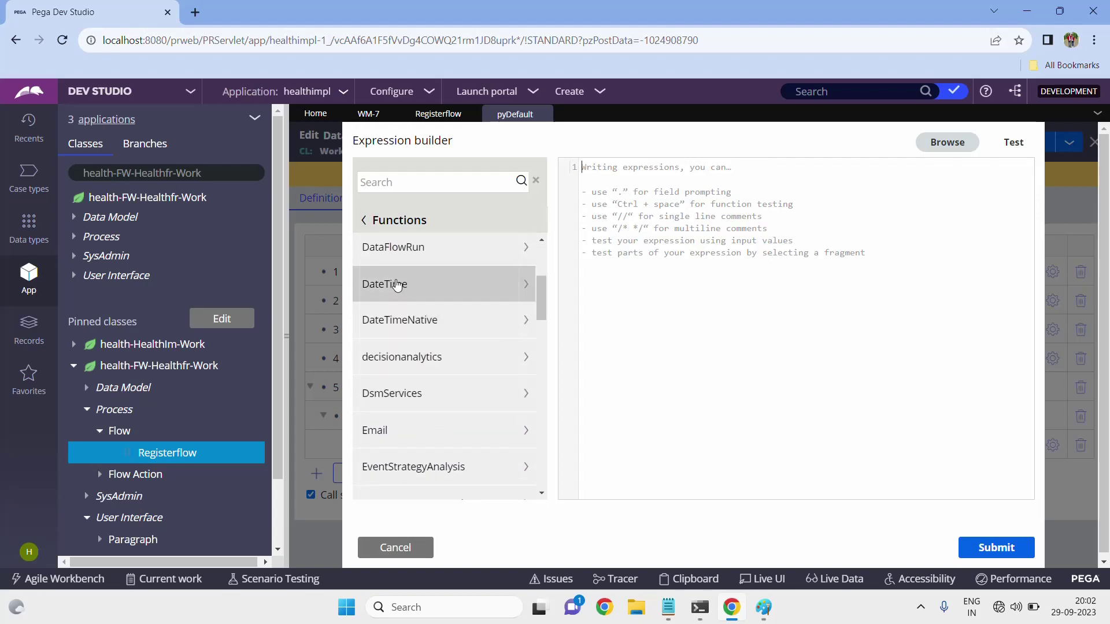
left_click(427, 285)
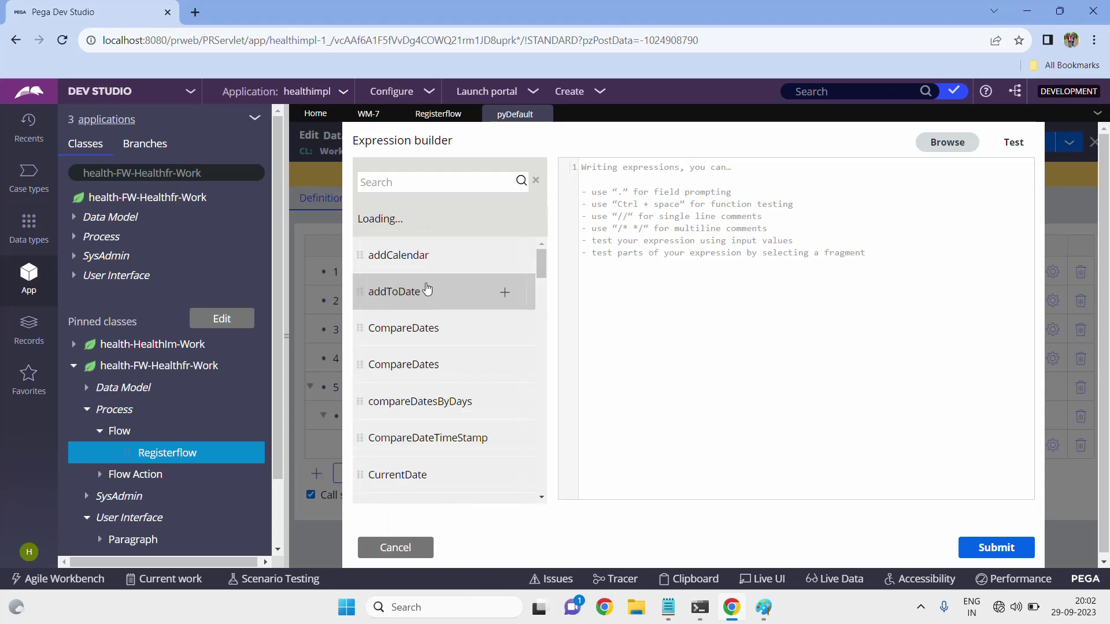
scroll(475, 283, "down", 1)
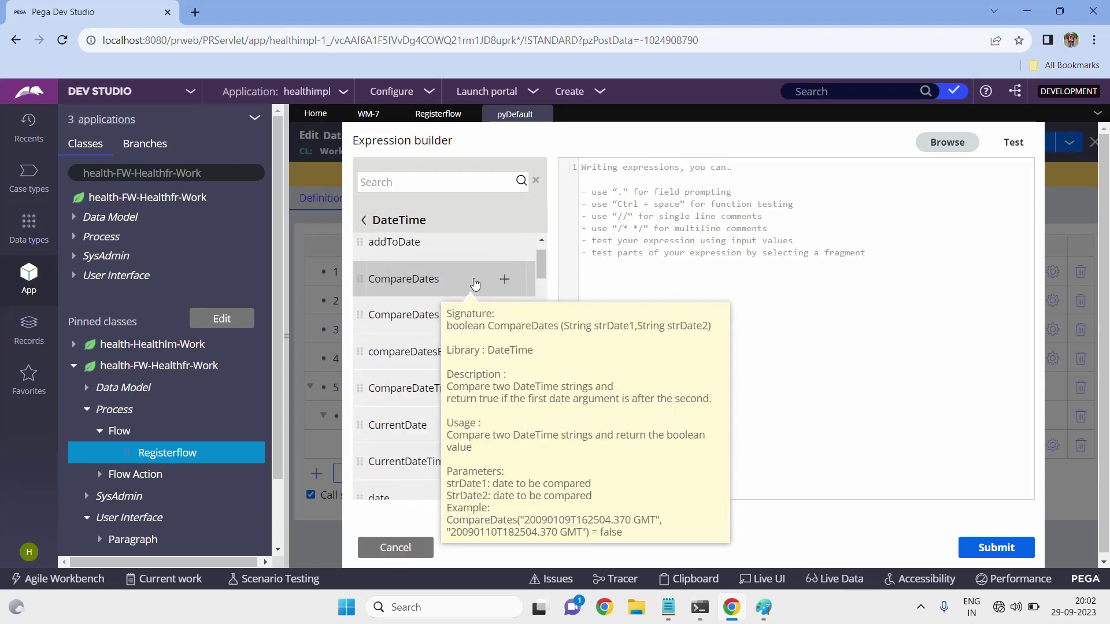
mouse_move(388, 283)
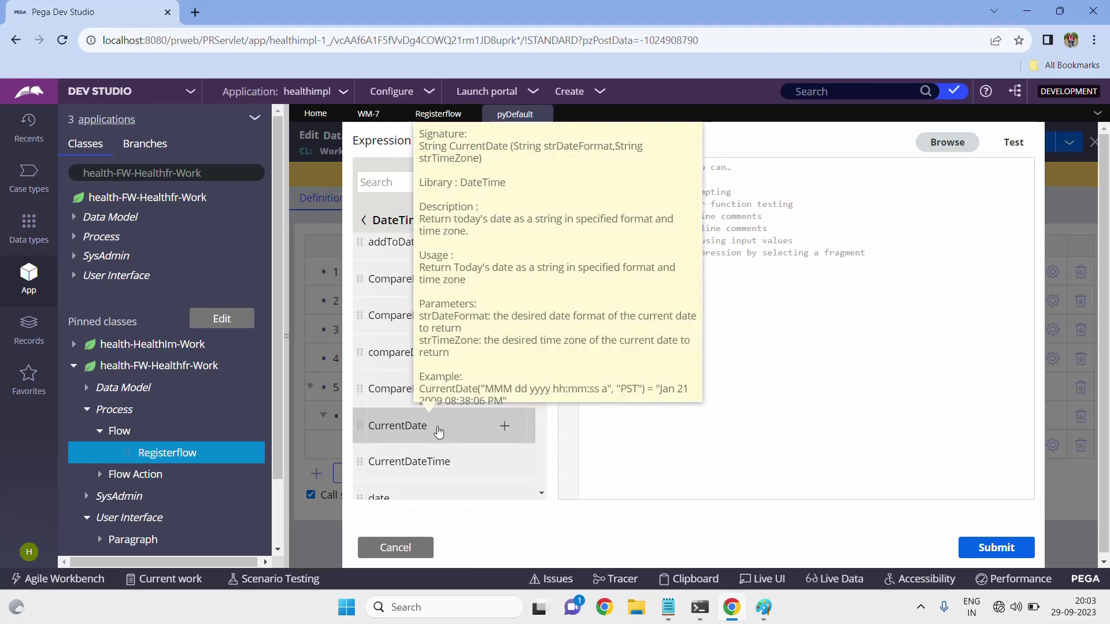
left_click(506, 427)
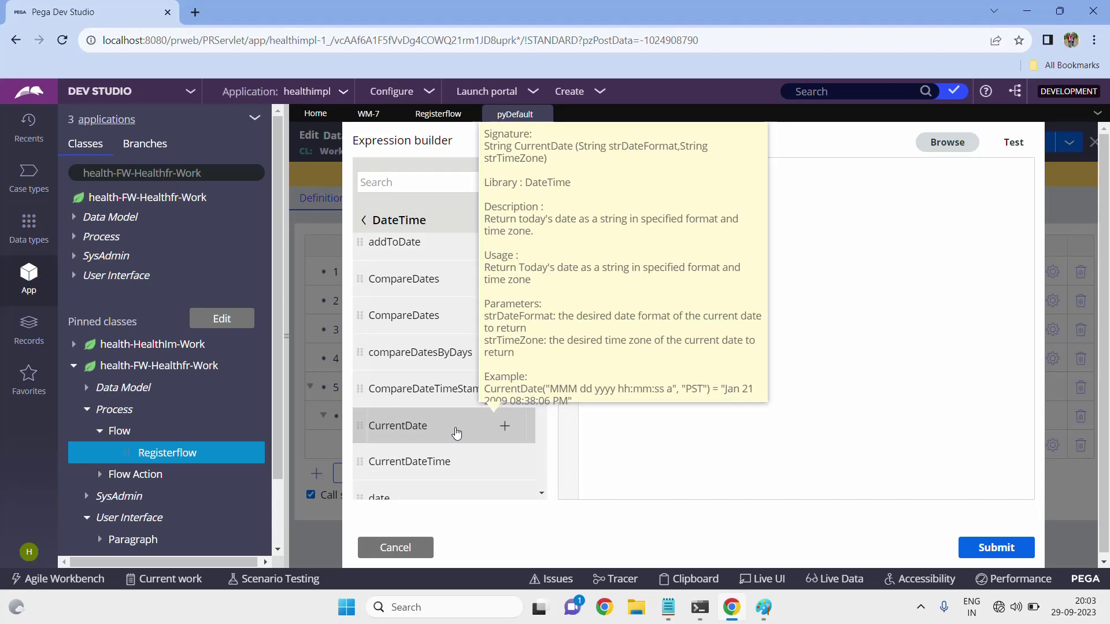
left_click(505, 426)
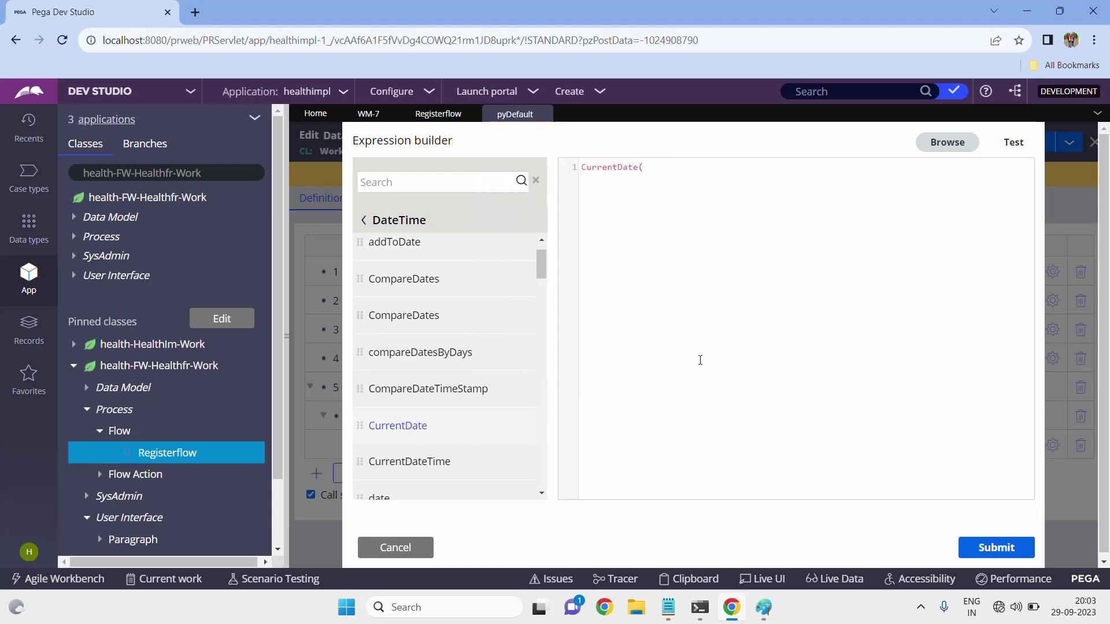
Step: Give the function the date format "dd MMM" and time zone "IST", completing CurrentDate("dd MMM","IST")
type("\"")
key("Left")
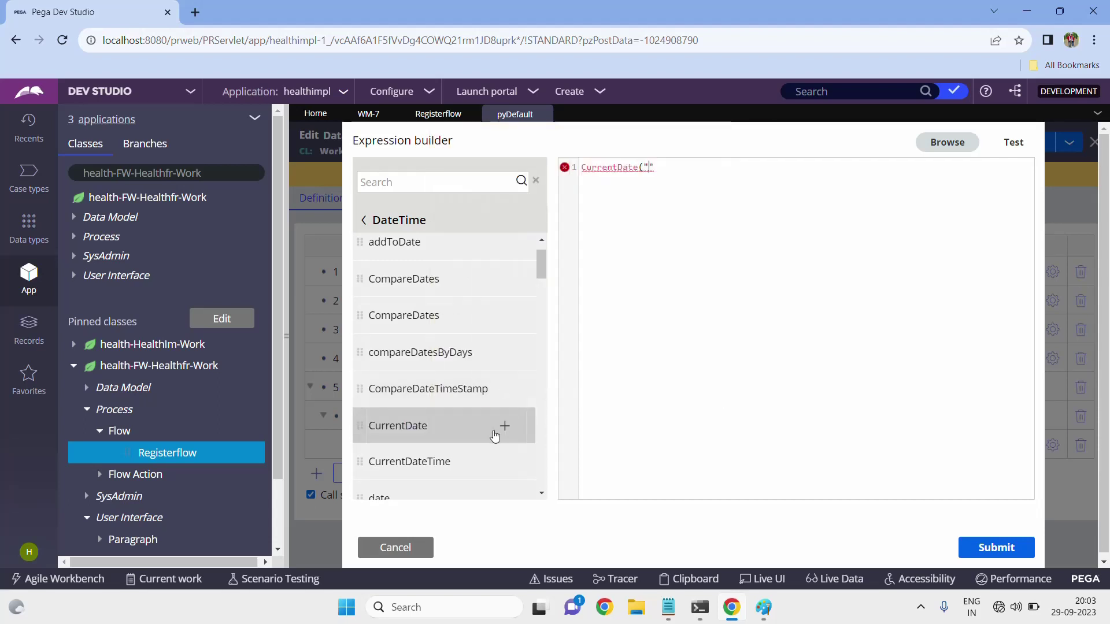
mouse_move(496, 431)
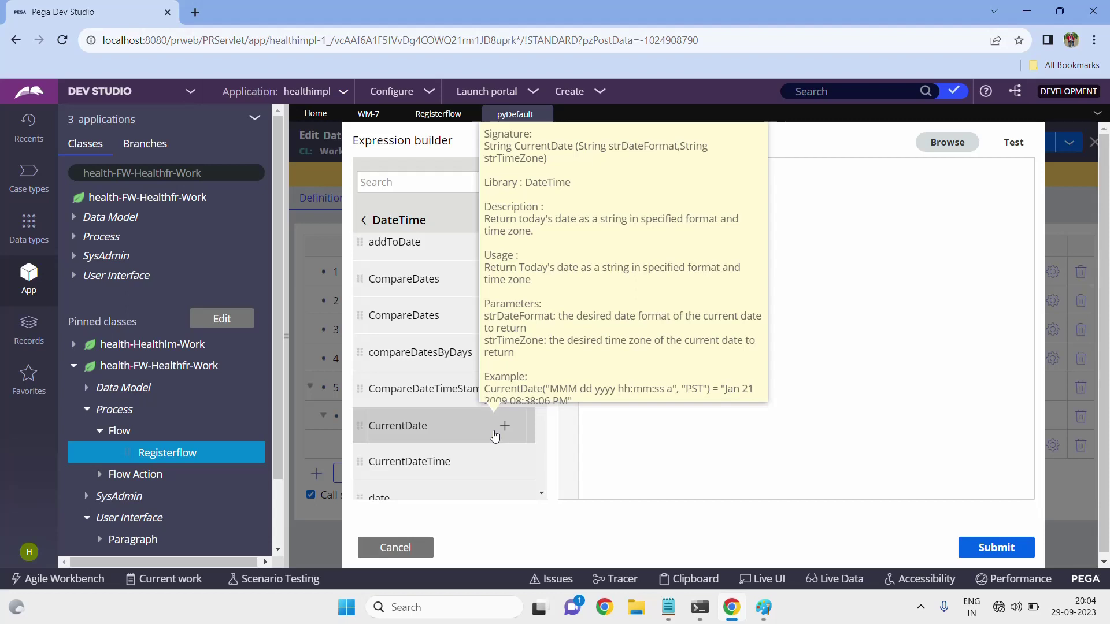
left_click(495, 432)
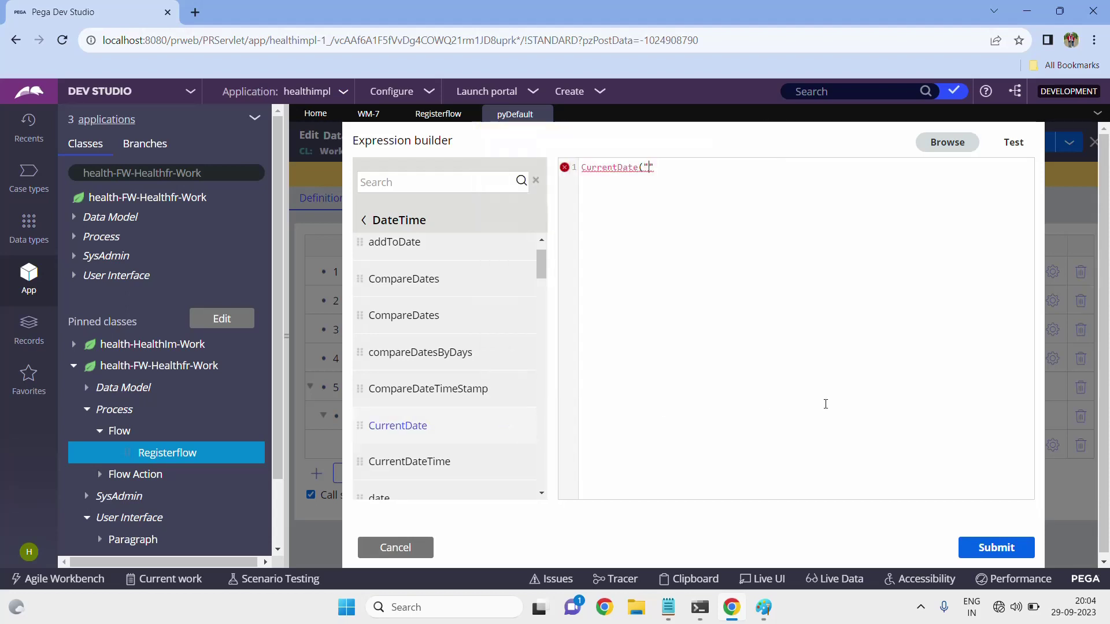
type("DD")
key("BackSpace")
key("BackSpace")
key("Caps_Lock")
type("dd")
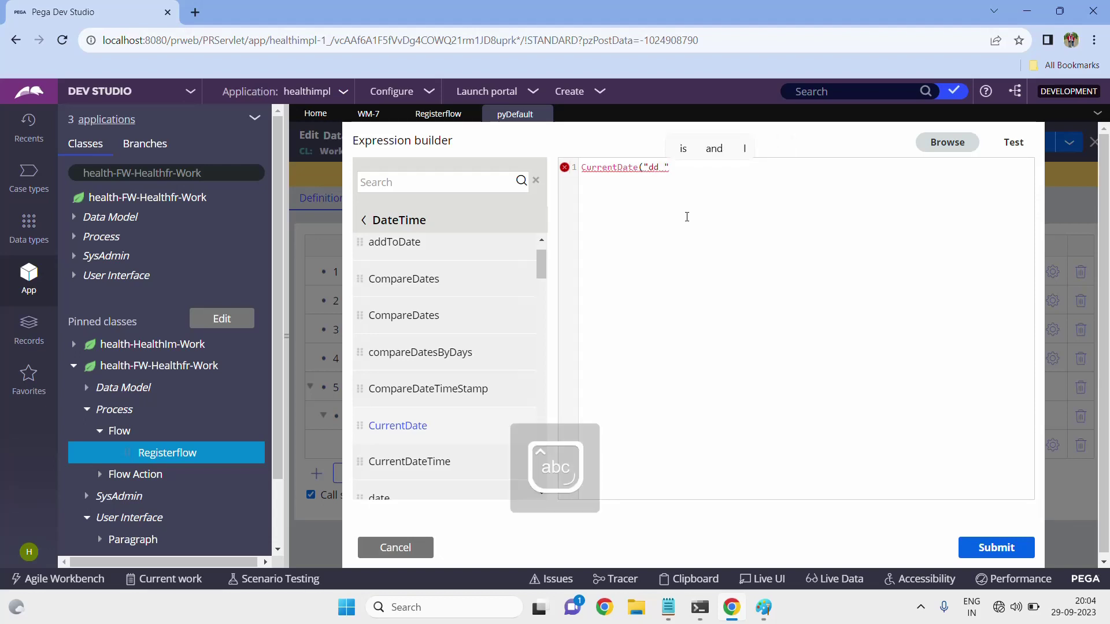
key("Caps_Lock")
type("MMM")
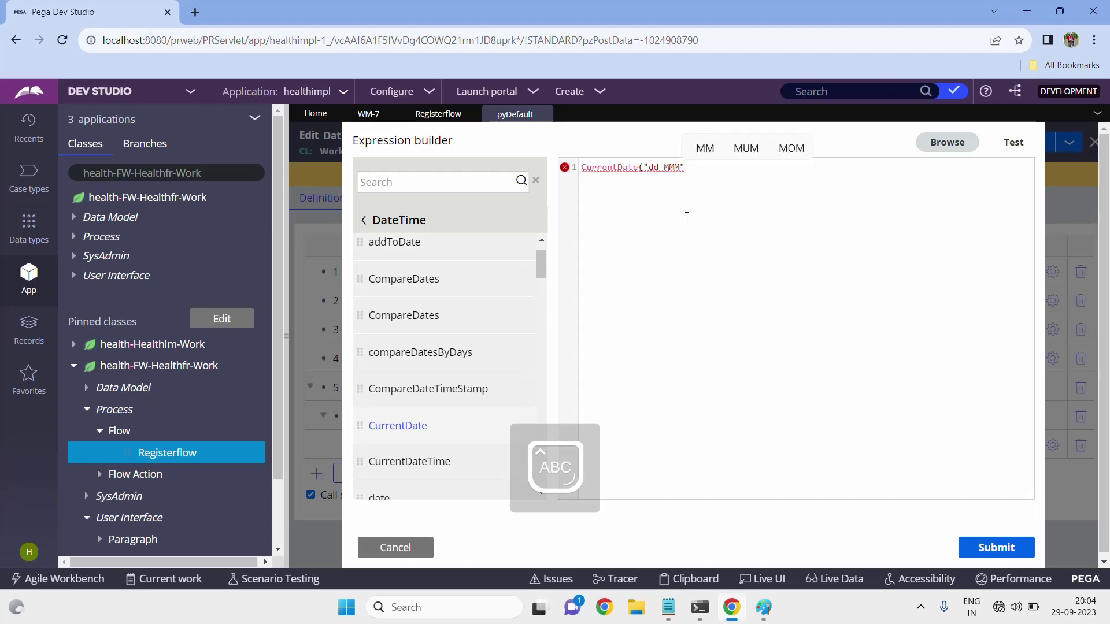
type(",")
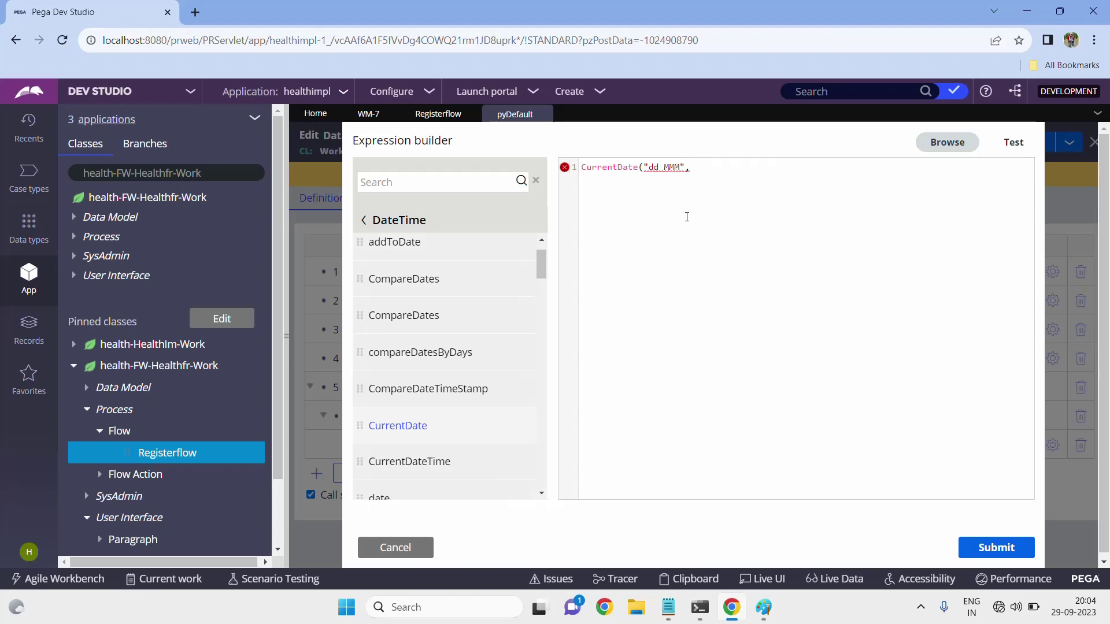
type("\"\"IST")
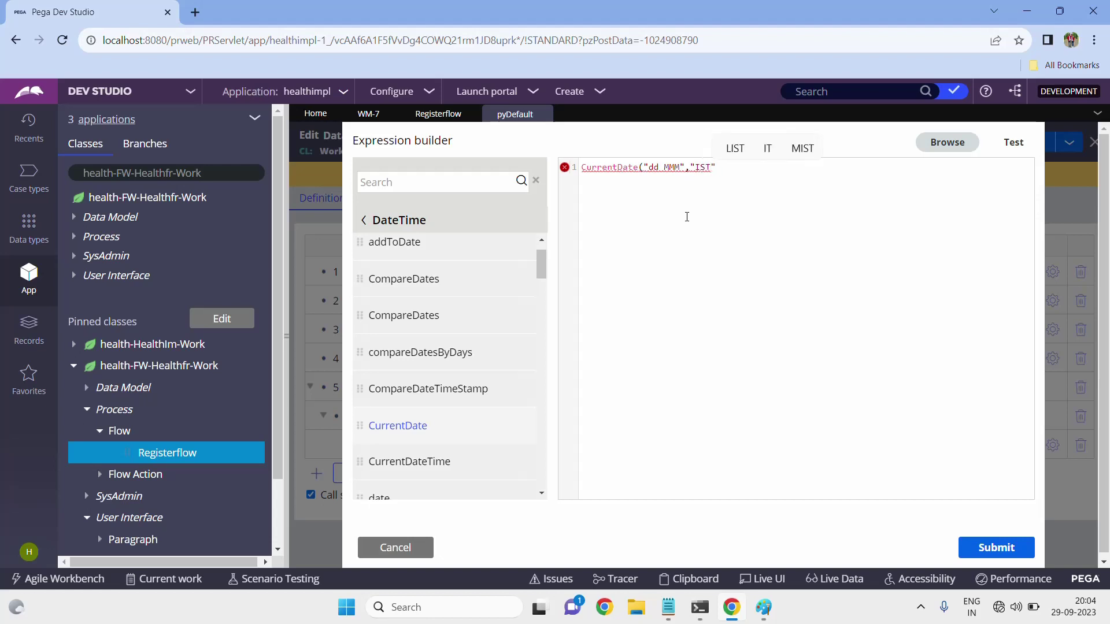
key("Right")
type(")")
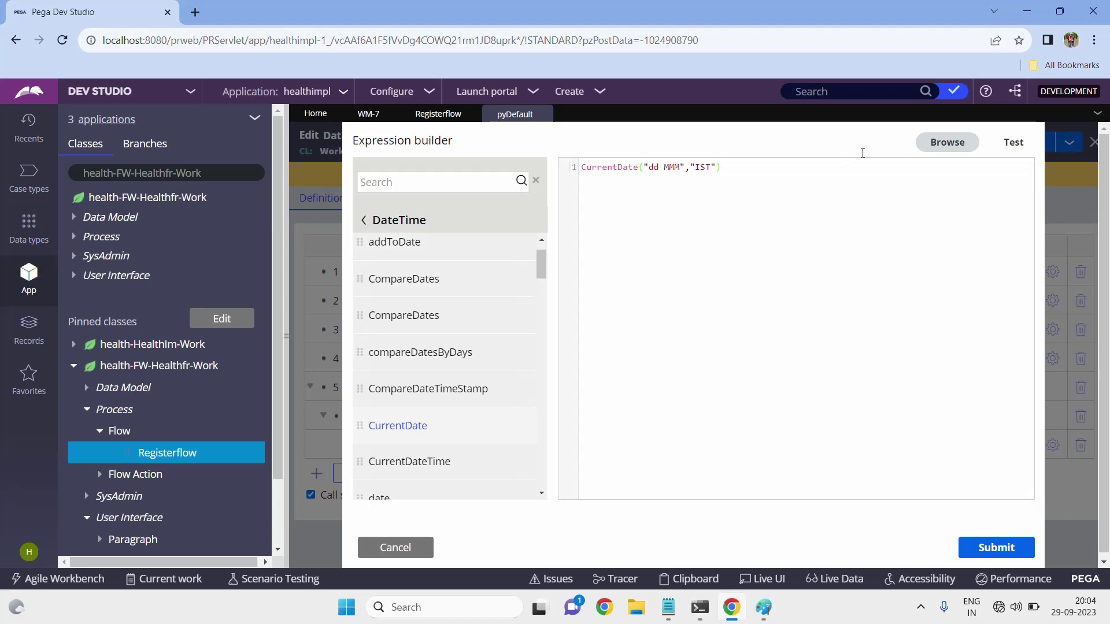
Step: Test the CurrentDate expression's result, and return to browsing the functions
left_click(1015, 145)
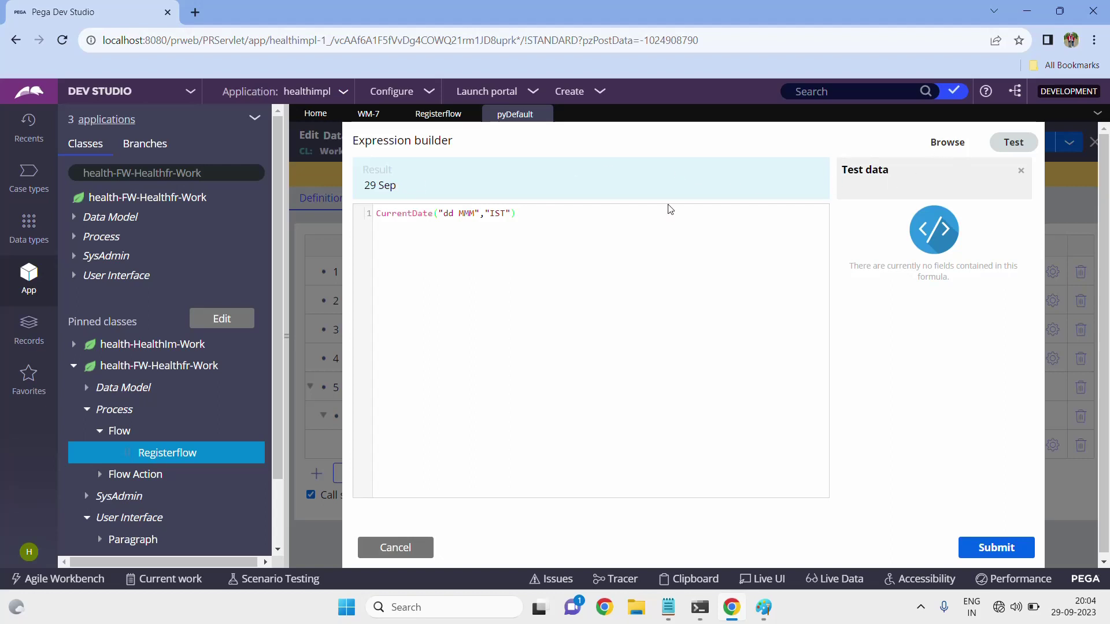
left_click(948, 144)
left_click(1013, 143)
left_click(947, 143)
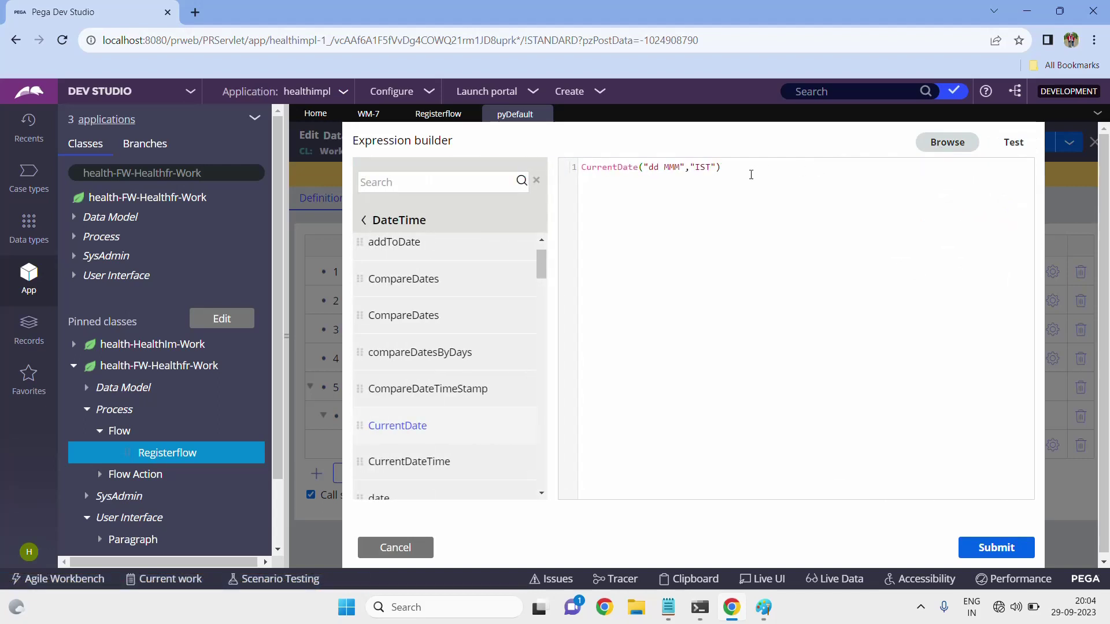
Step: Append + "-" to the CurrentDate expression so that a hyphen follows the date
type("+")
key("BackSpace")
key("BackSpace")
type("=")
key("BackSpace")
type("+ \"-")
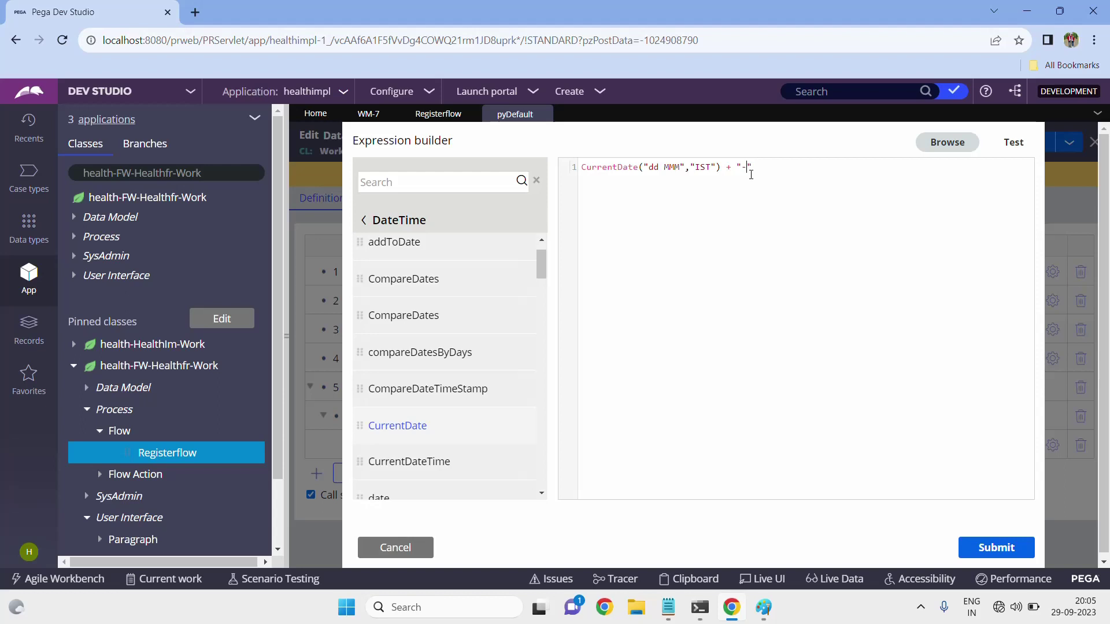
Step: Test the expression with the appended hyphen, submit it as the .pyWorkIDPrefix source, and save the pyDefault data transform
left_click(1011, 144)
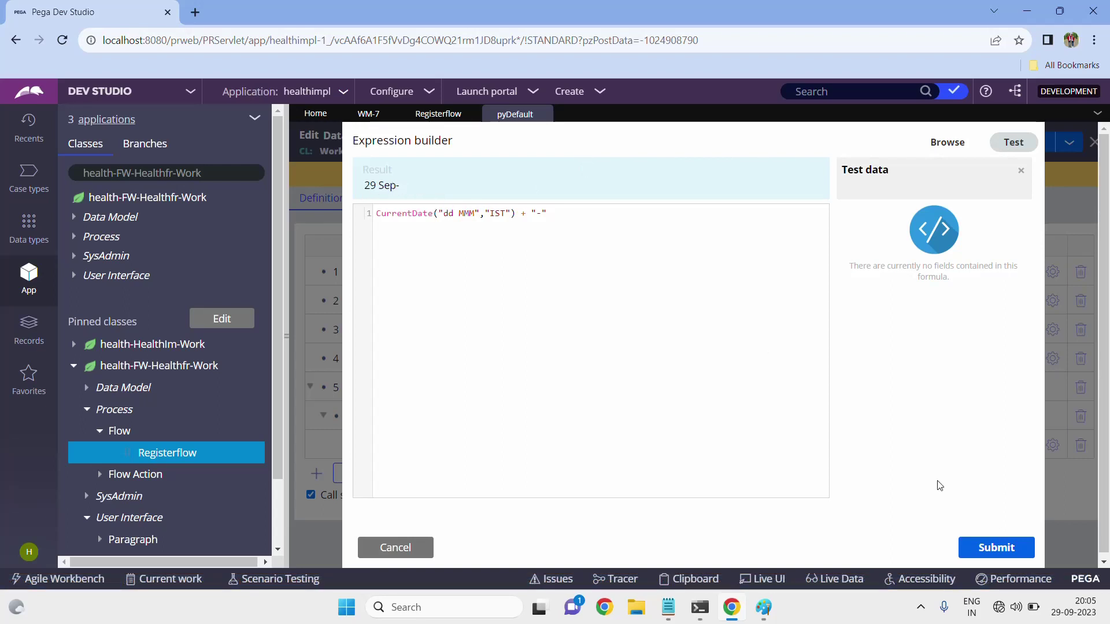
left_click(1006, 552)
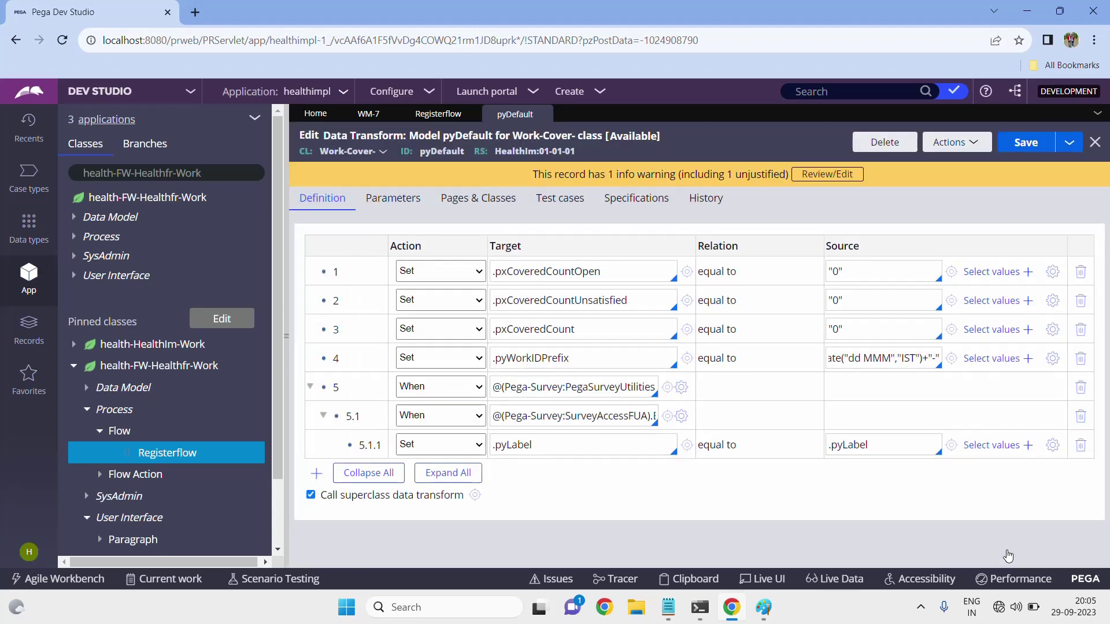
left_click(1035, 142)
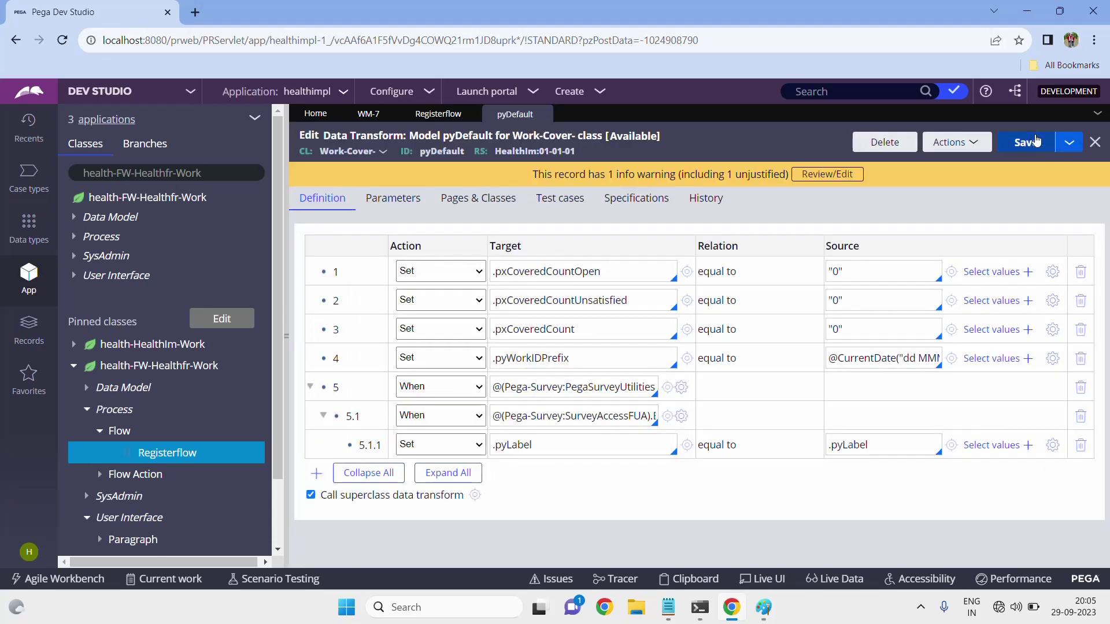
Step: Create a new registerflow case and compare its ID prefix with the .pyWorkIDPrefix setting in pyDefault
left_click(602, 93)
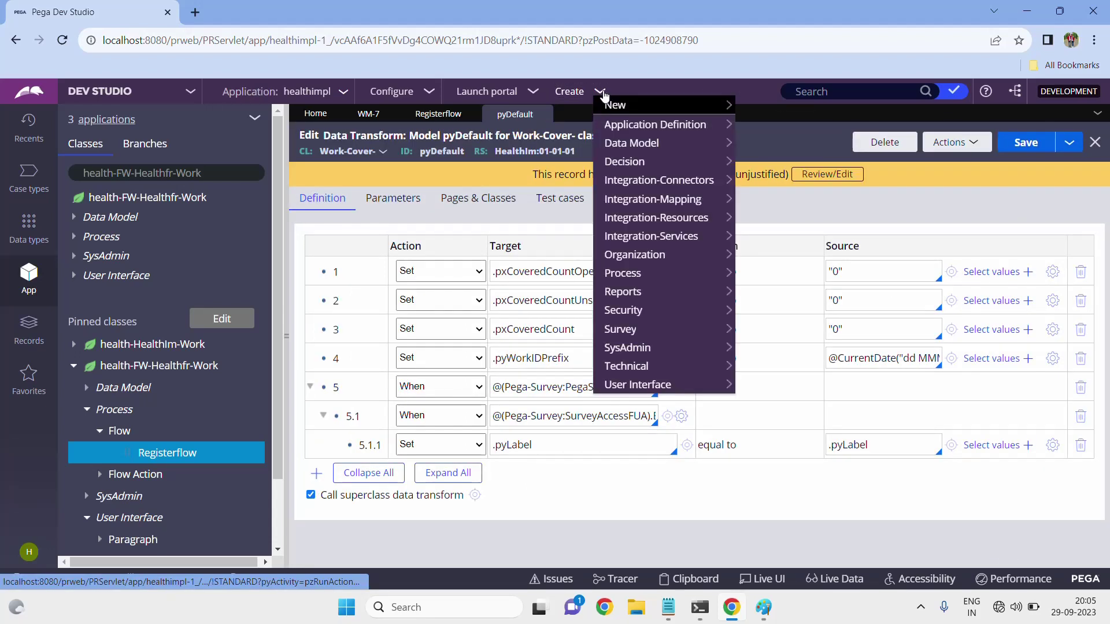
mouse_move(631, 106)
left_click(770, 107)
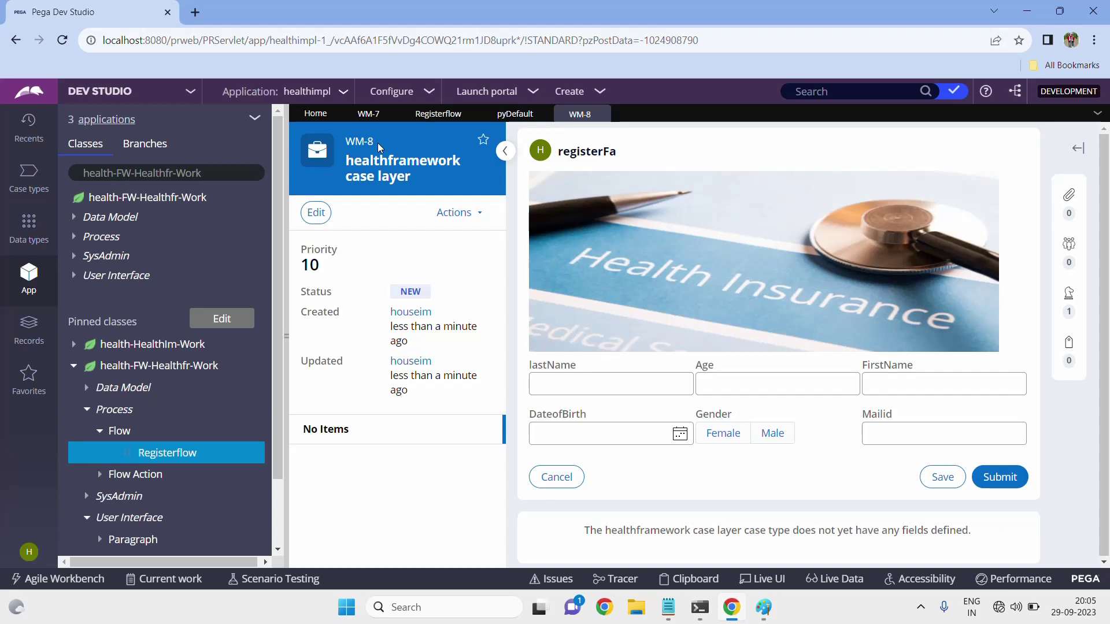
left_click(511, 114)
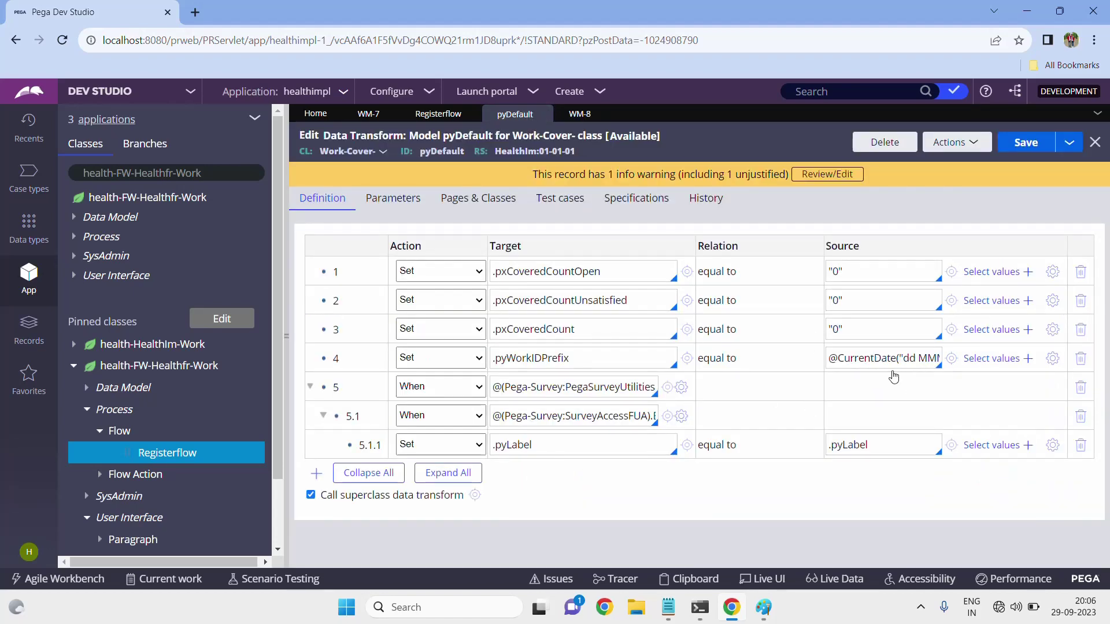
left_click(578, 114)
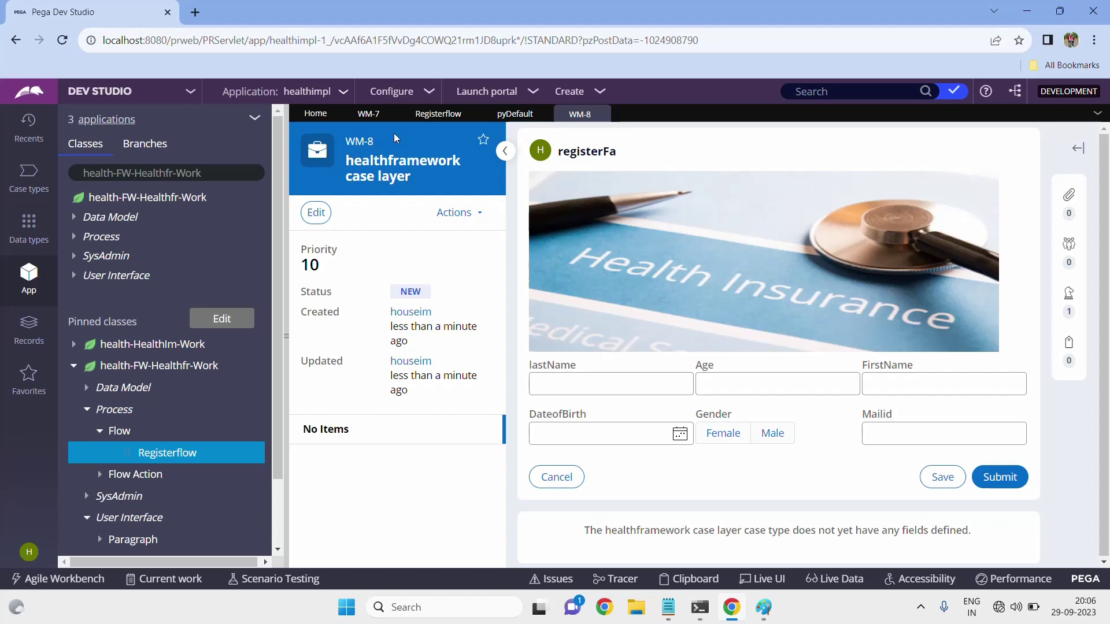
Step: Open the healthimpl application definition and display its case types with their work ID prefixes
left_click(342, 91)
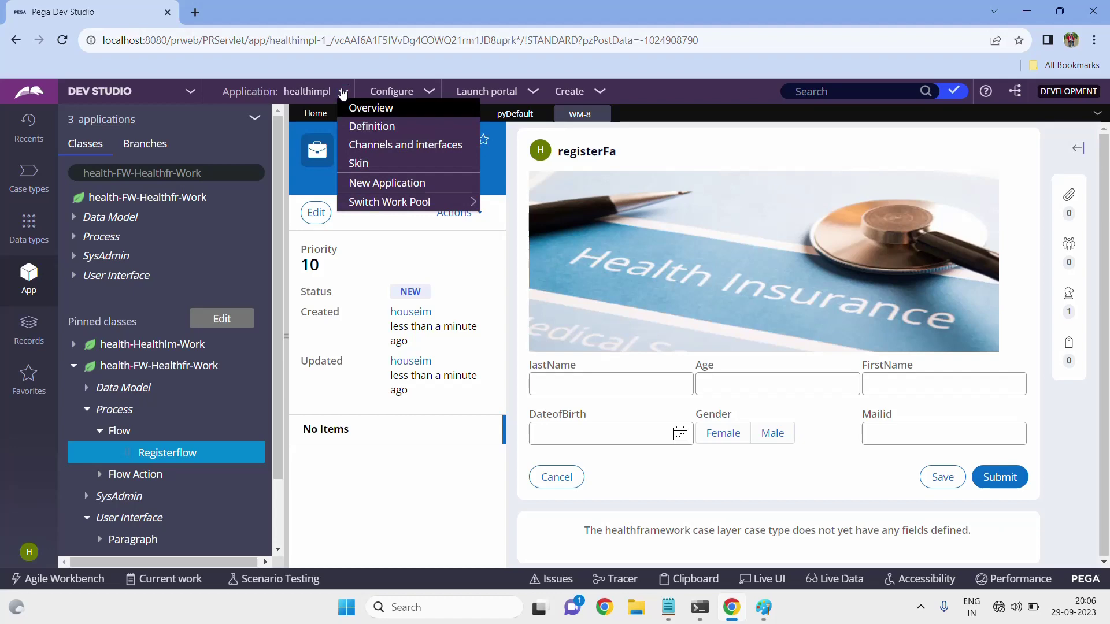
left_click(369, 128)
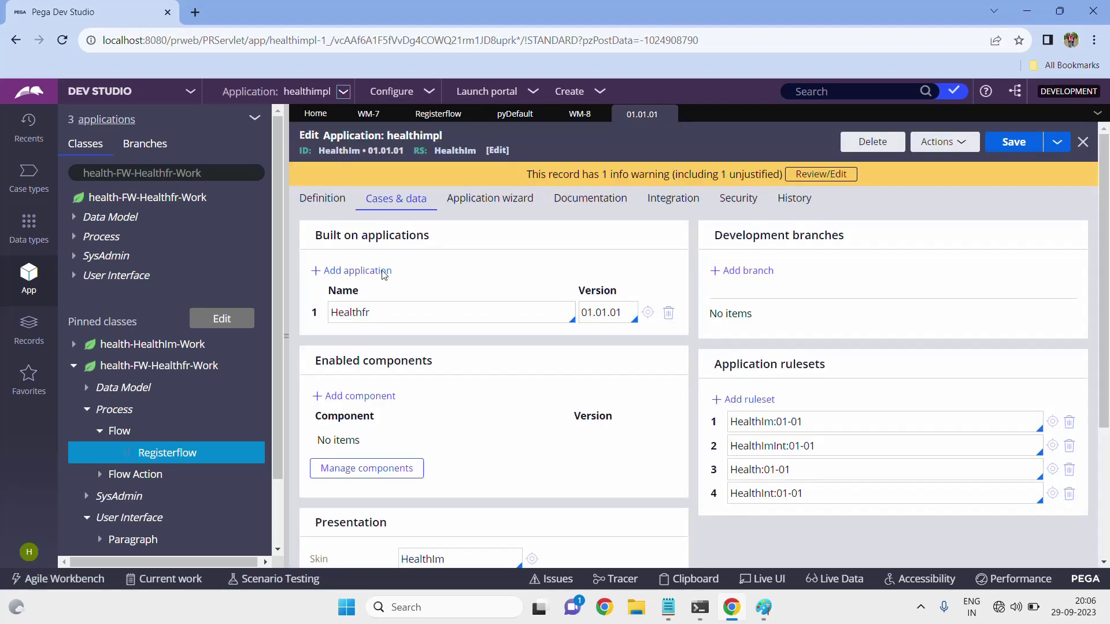
left_click(420, 205)
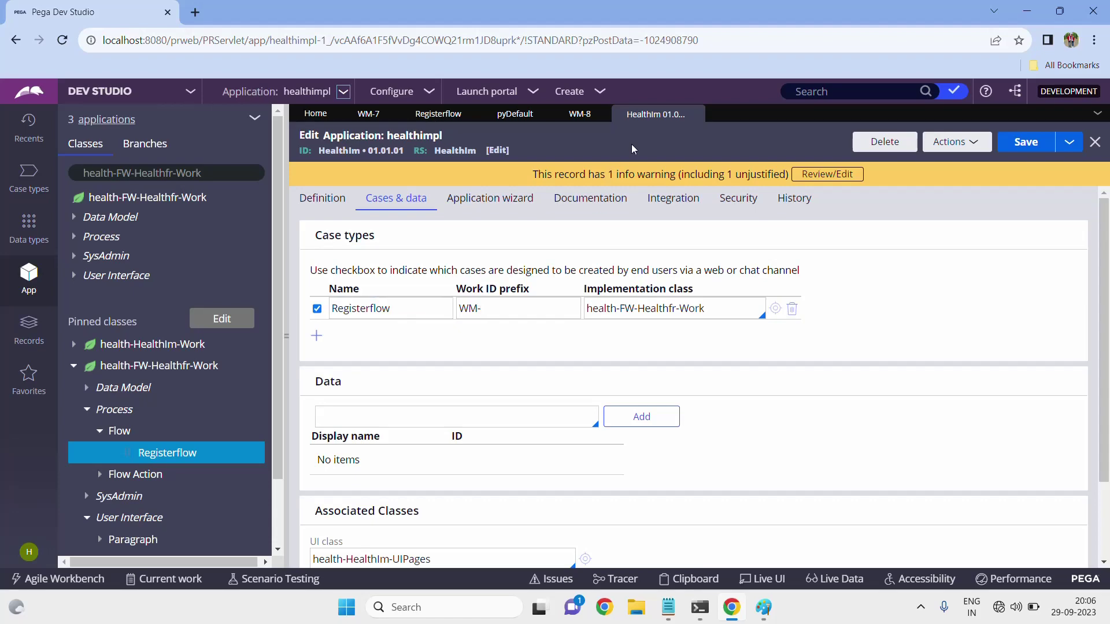
Step: Compare the application's Registerflow work ID prefix with the pyDefault prefix expression and the Registerflow flow's case creation settings
left_click(514, 116)
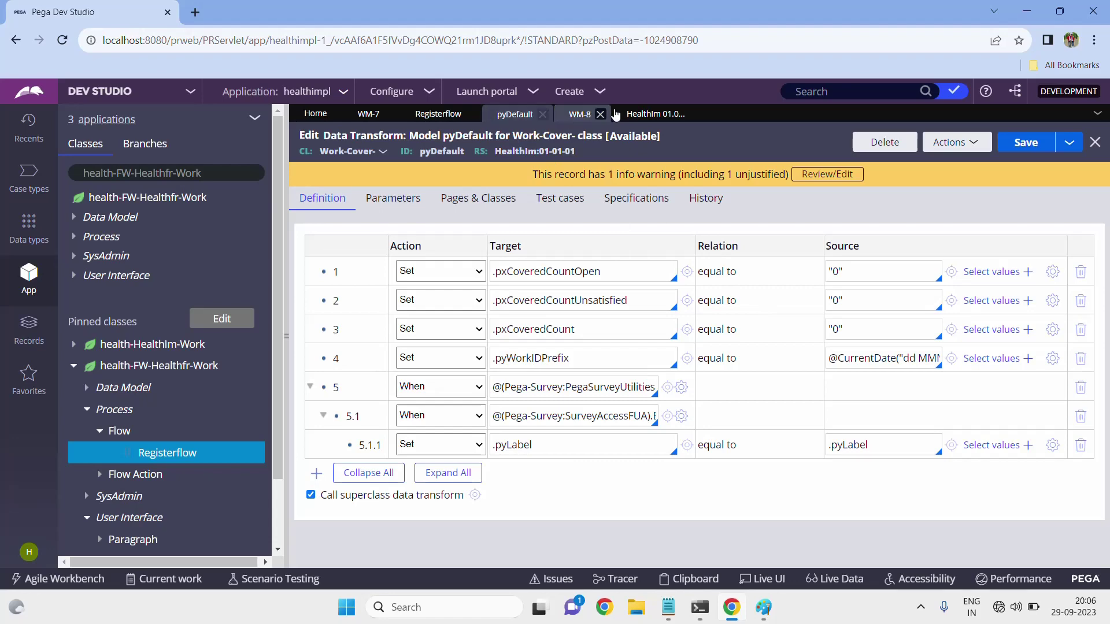
left_click(652, 114)
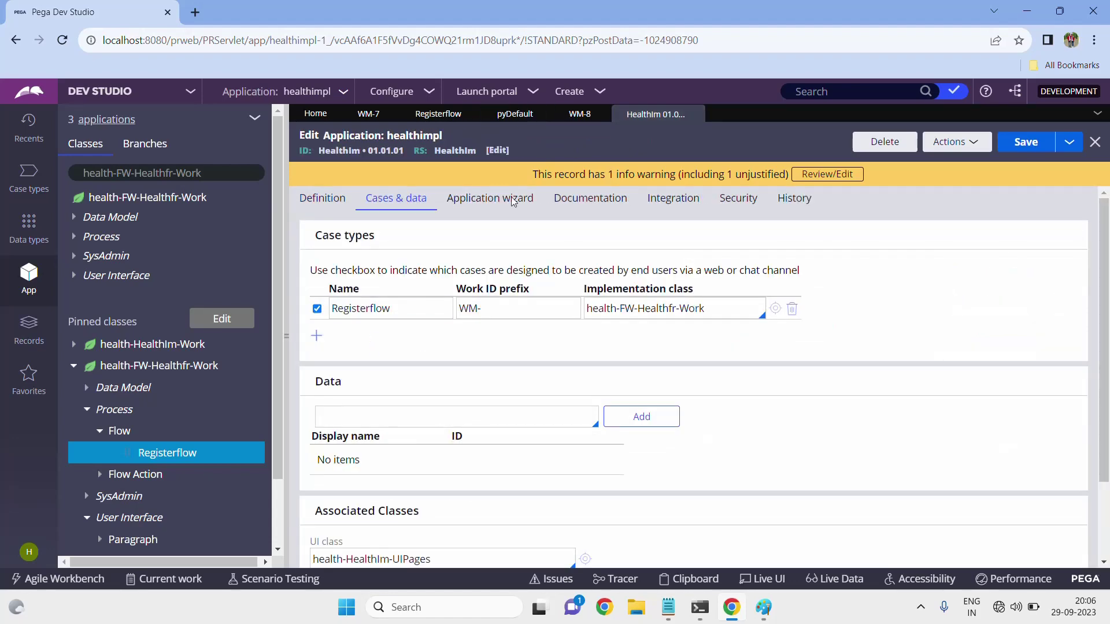
left_click(523, 117)
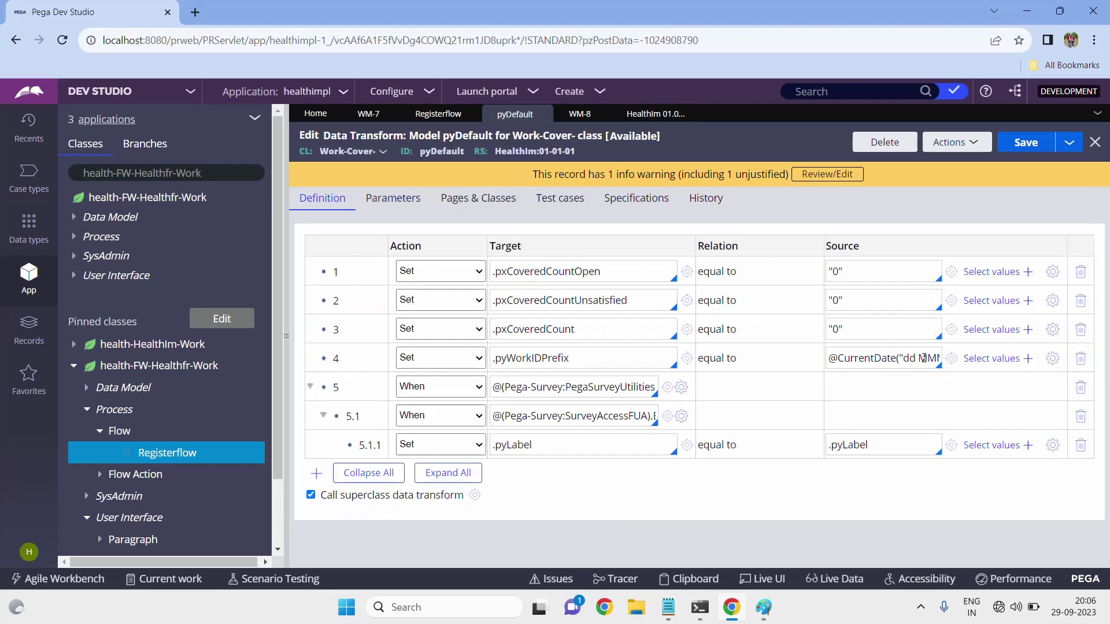
left_click(655, 118)
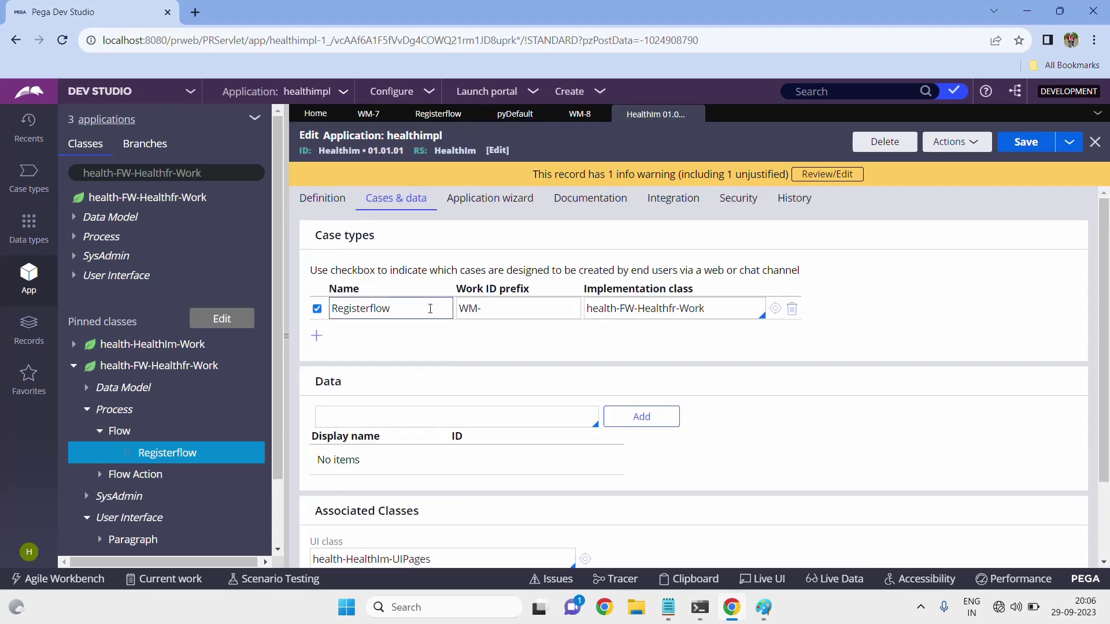
left_click(449, 113)
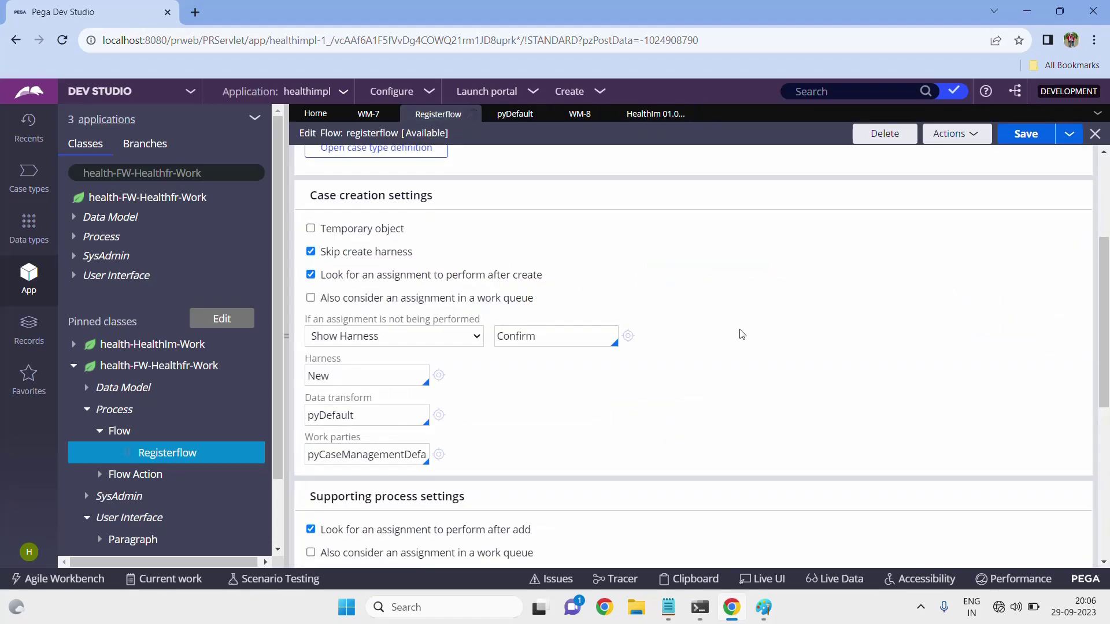
left_click(527, 118)
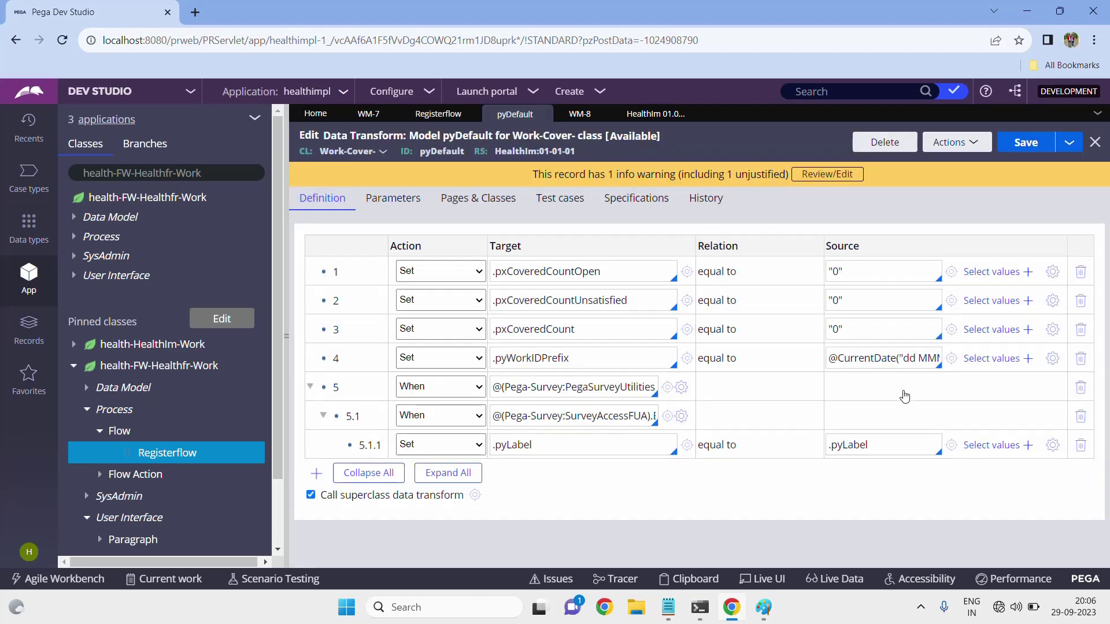
left_click(656, 113)
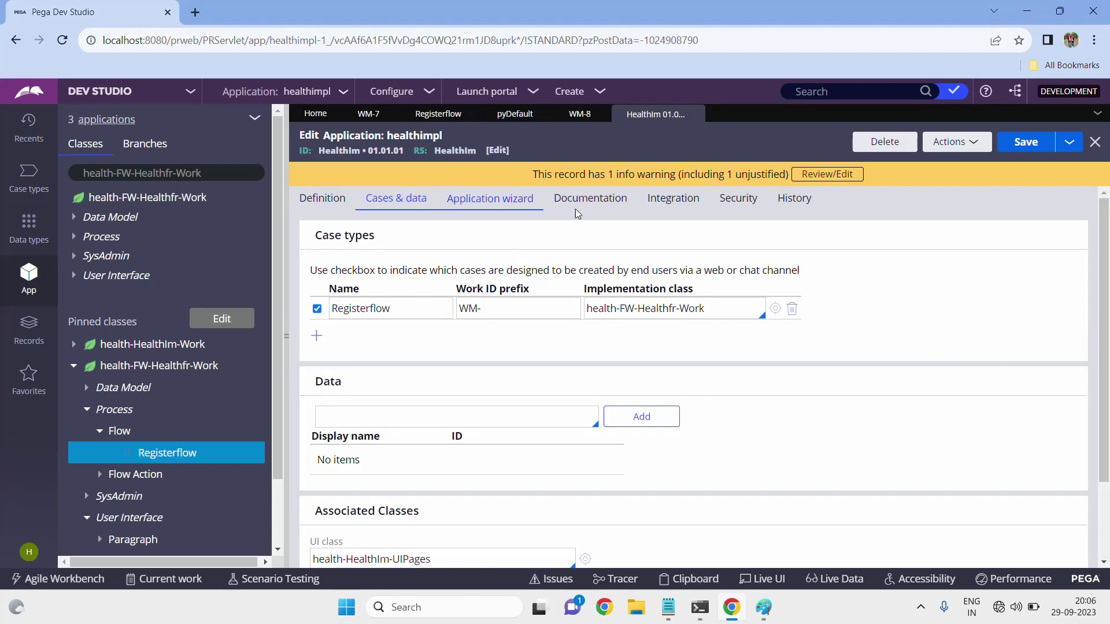
Step: Delete the Registerflow case type row with the WM- prefix from the healthimpl application, then save and refresh the rule
left_click(793, 311)
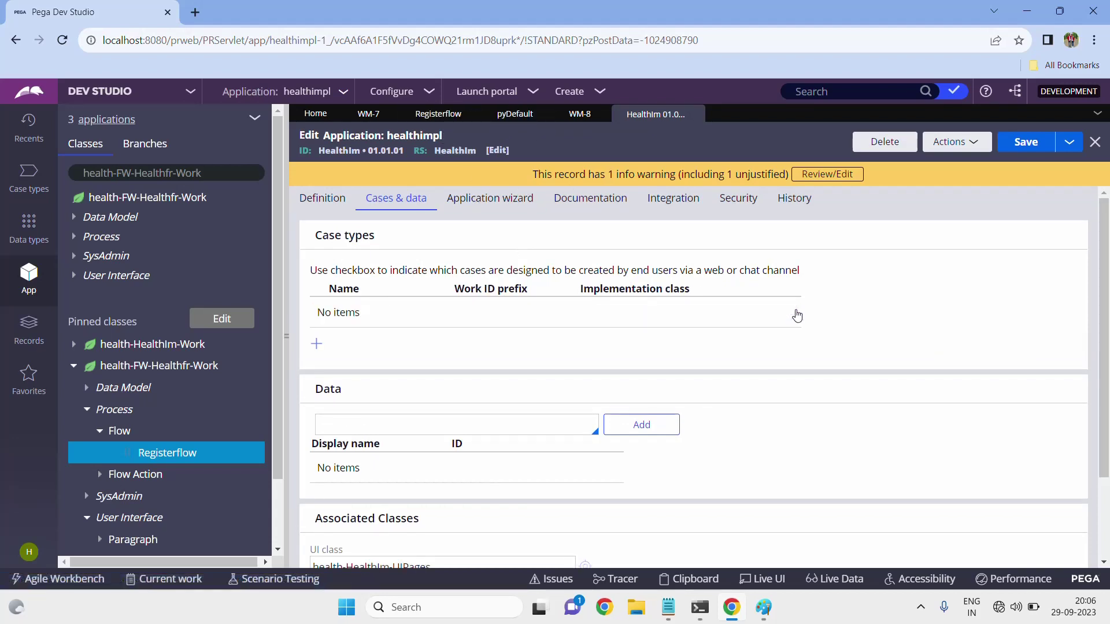
left_click(1027, 149)
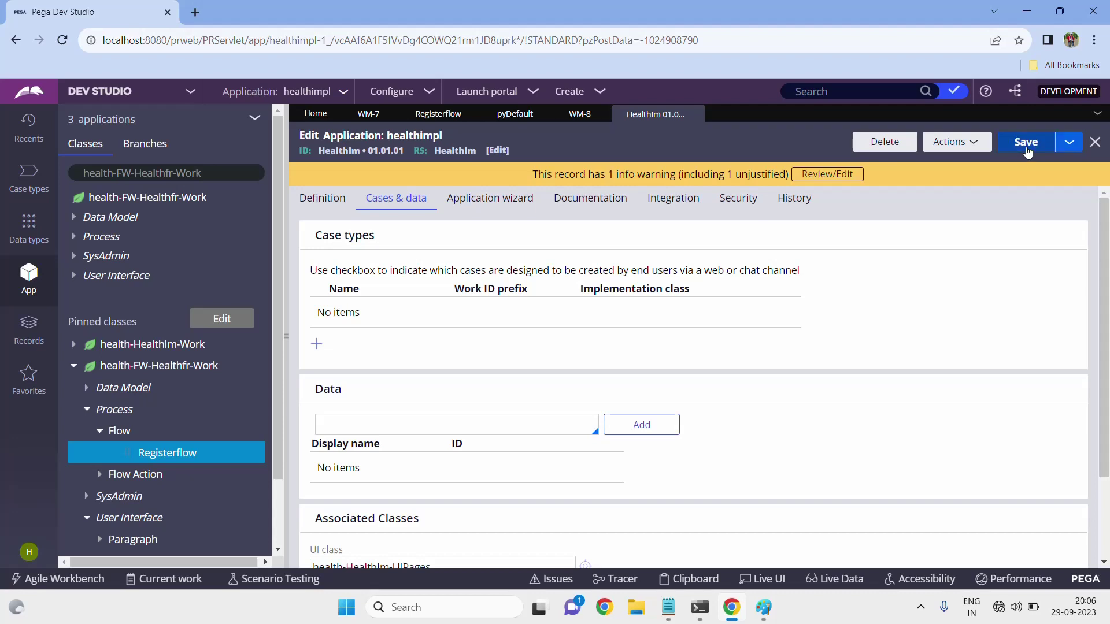
left_click(1026, 150)
left_click(598, 92)
mouse_move(665, 109)
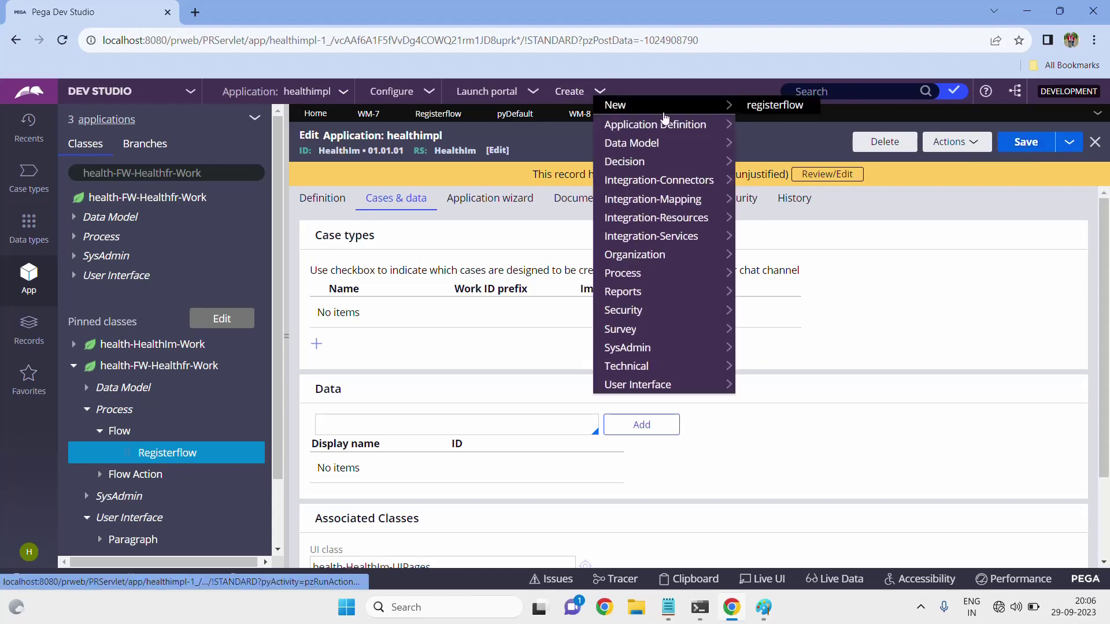
left_click(951, 145)
left_click(947, 162)
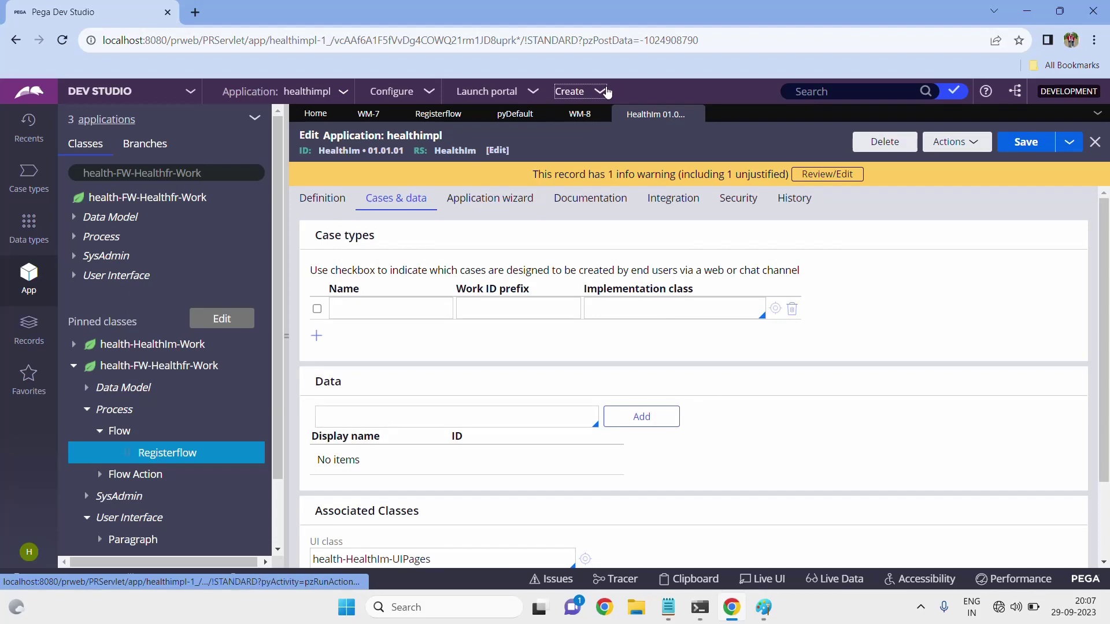
Step: Create a new registerflow case without the application-level prefix and check the date and month in its case ID
left_click(602, 92)
mouse_move(665, 107)
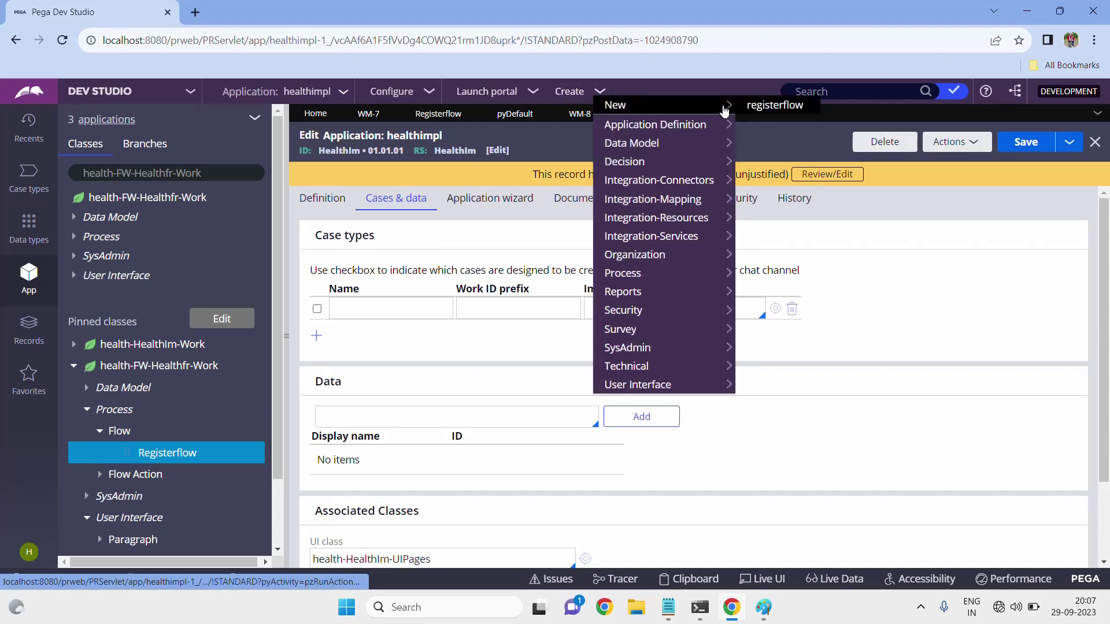
left_click(759, 107)
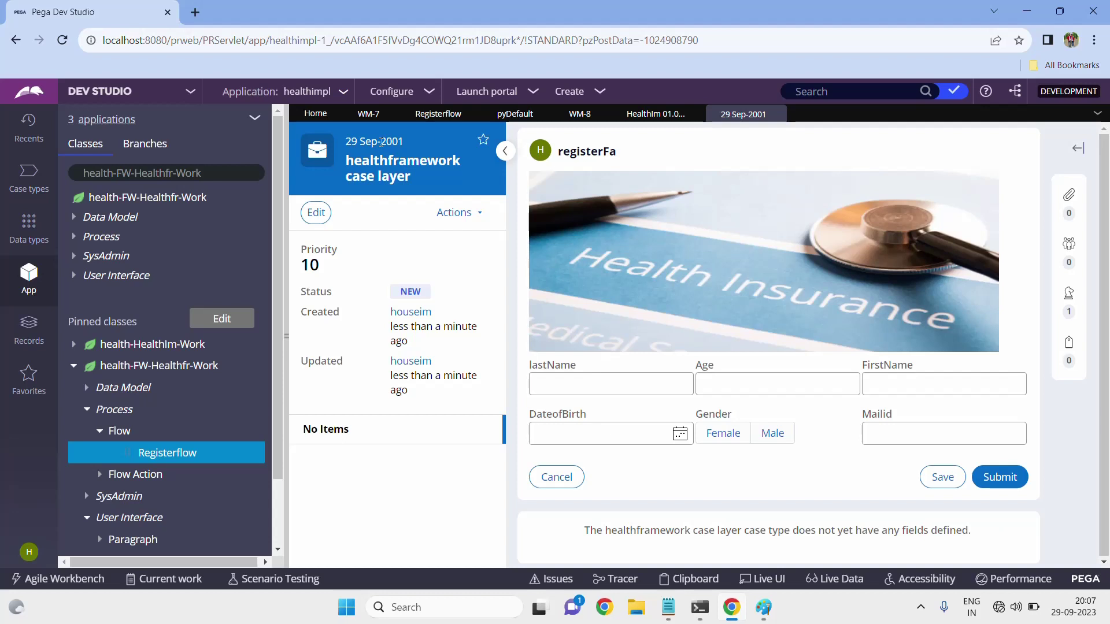
left_click_drag(381, 142, 347, 143)
Step: Create another registerflow case, check the date prefix in its ID, and return to the WM-8 case for comparison
left_click(601, 93)
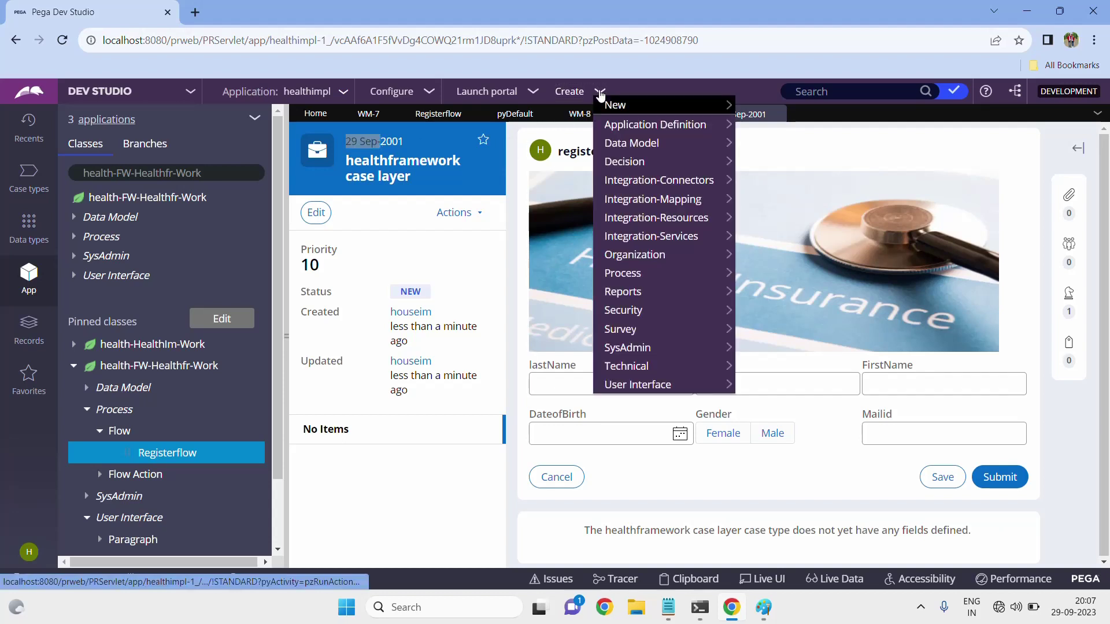
left_click(761, 107)
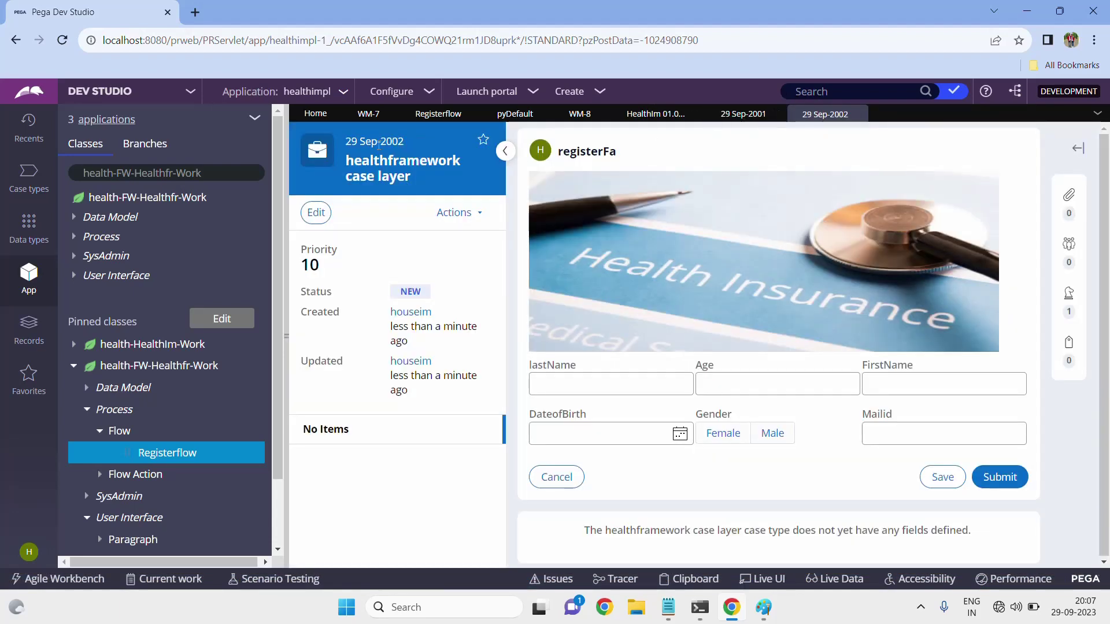
left_click_drag(347, 141, 378, 145)
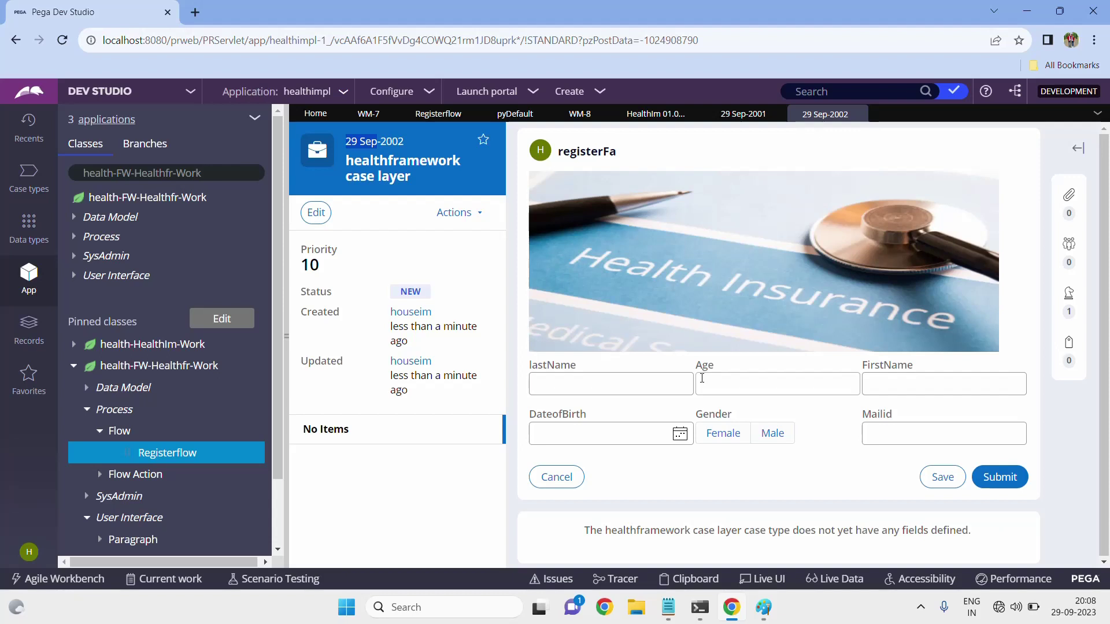
left_click(586, 121)
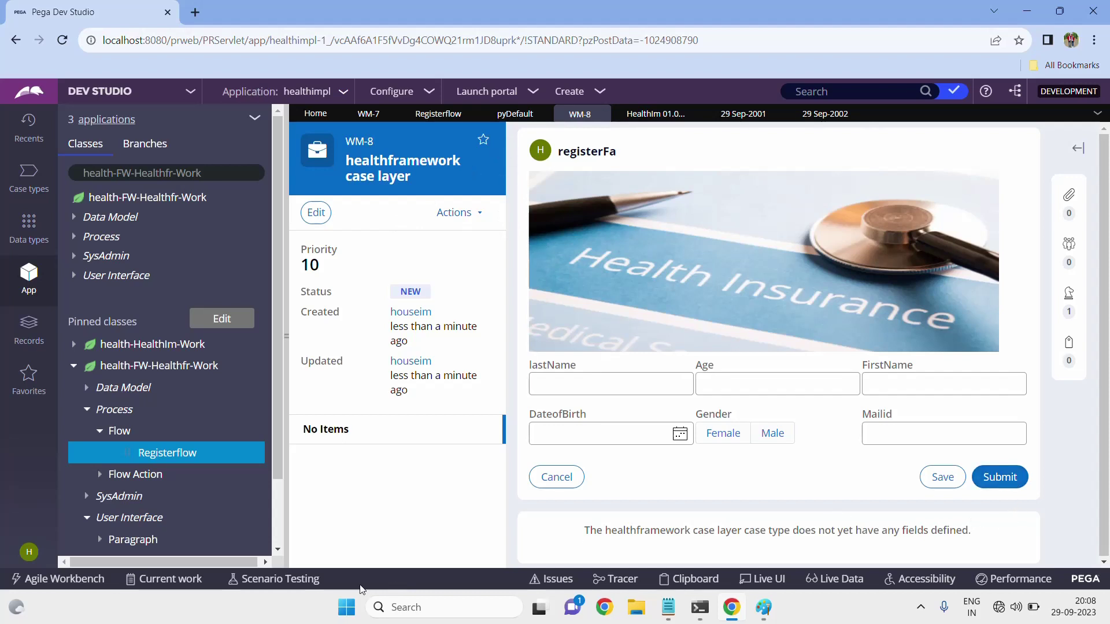
left_click(921, 607)
left_click(863, 534)
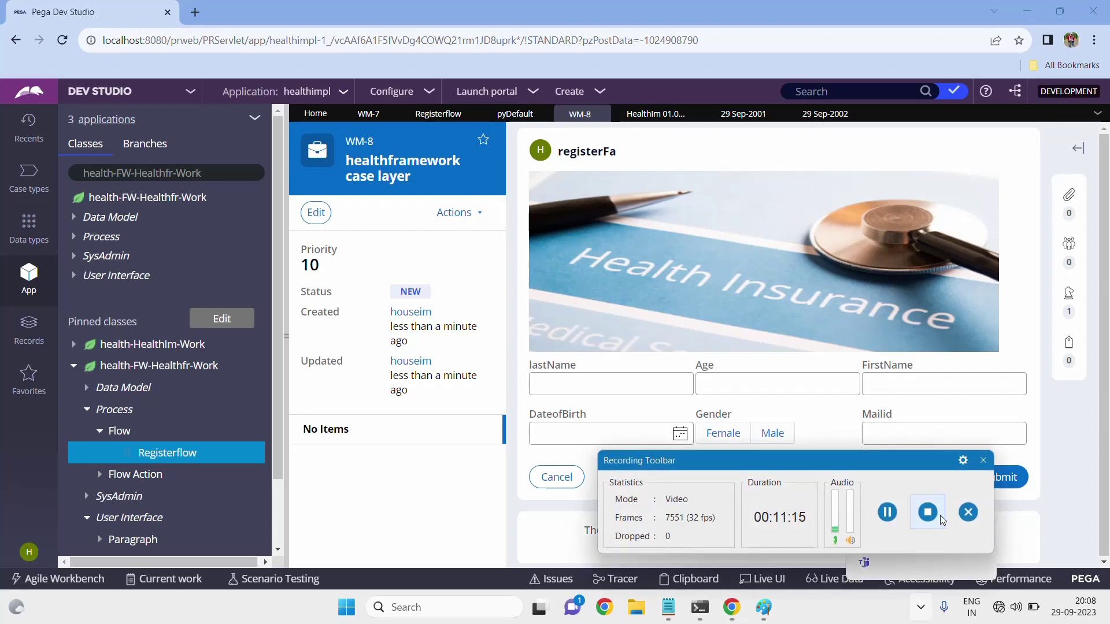